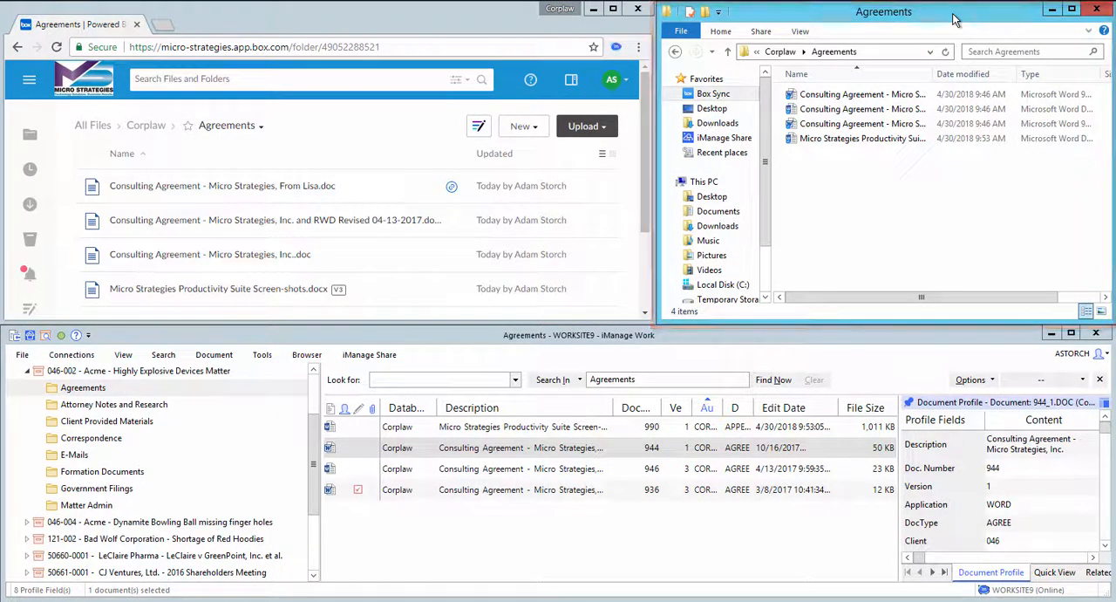
# Step: Switch to Word and create a blank document containing the text "Created for iManage"
pyautogui.click(682, 334)
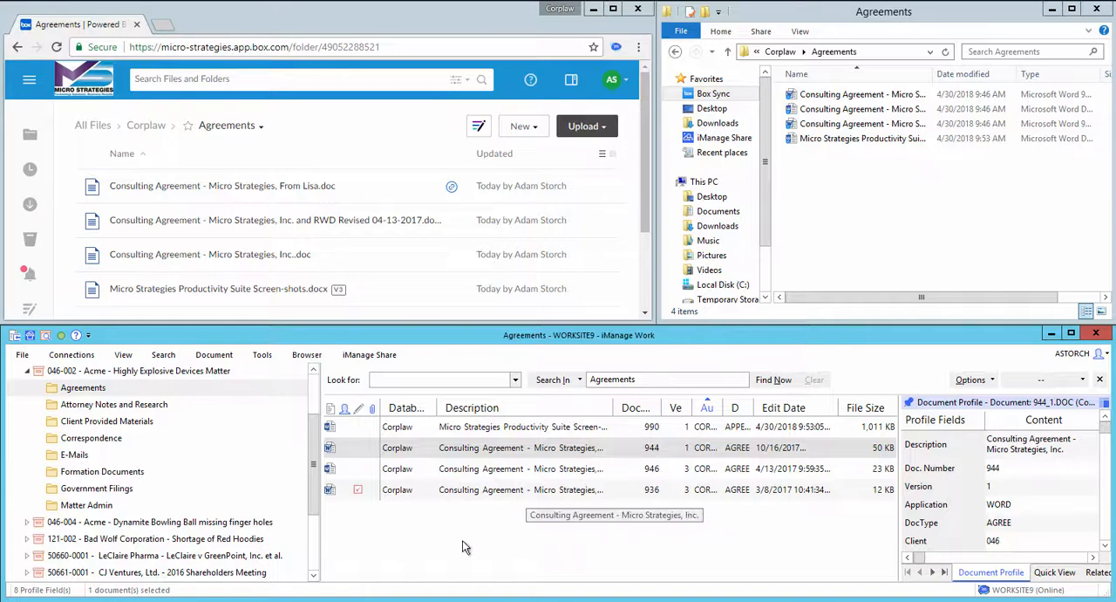
pyautogui.click(409, 600)
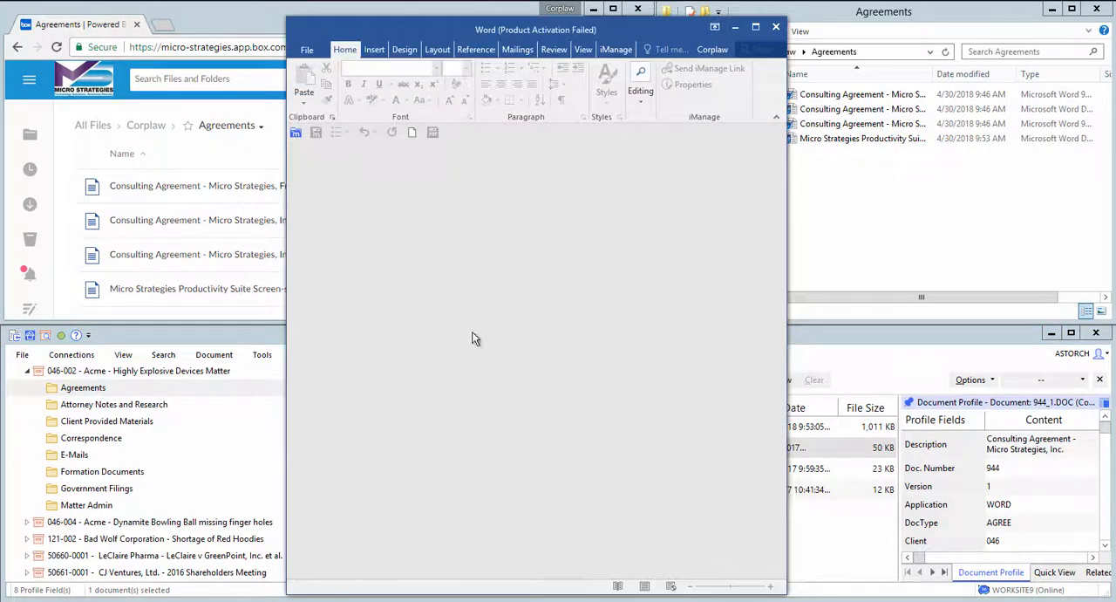
pyautogui.click(314, 52)
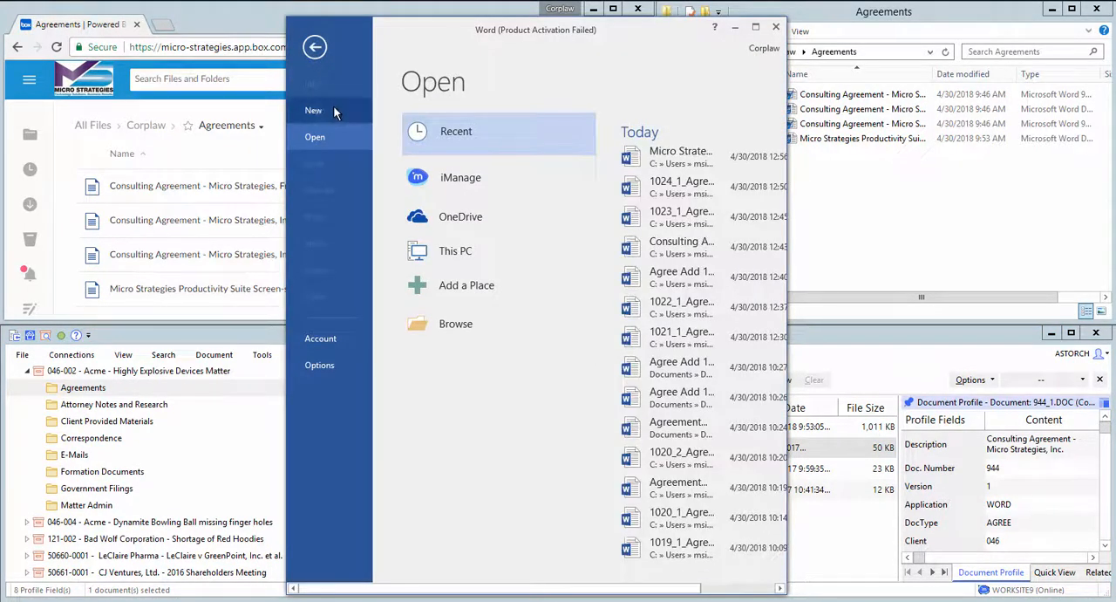
pyautogui.click(332, 106)
pyautogui.click(488, 240)
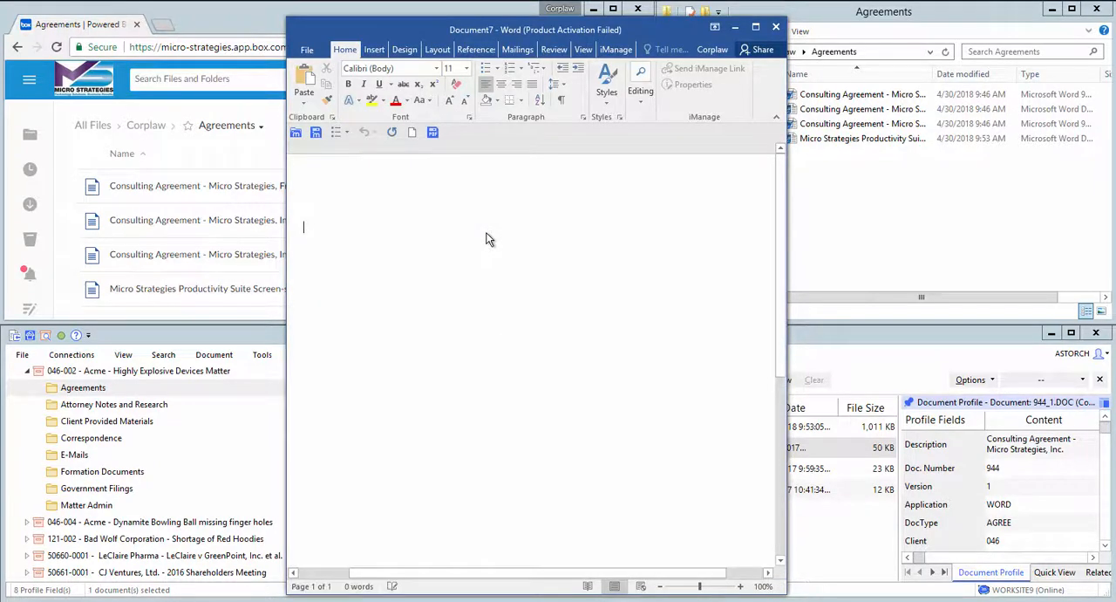
pyautogui.write('Created for iManage')
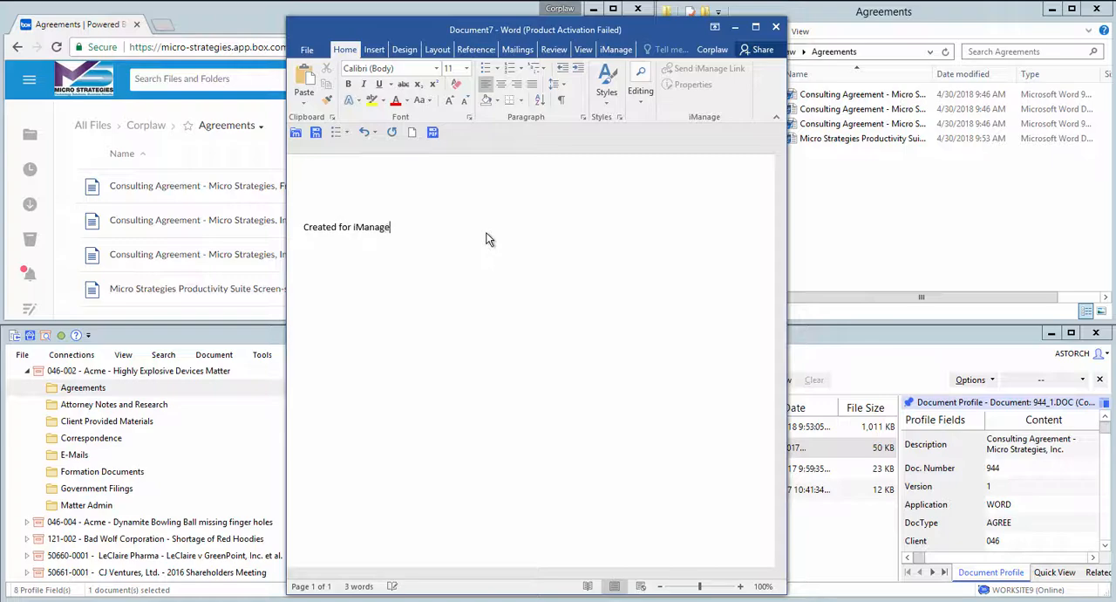
# Step: Save the document to iManage as "Agreement Review" in the Agreements folder of workspace 046-002 - Acme - Highly Explosive Devices Matter
pyautogui.click(307, 49)
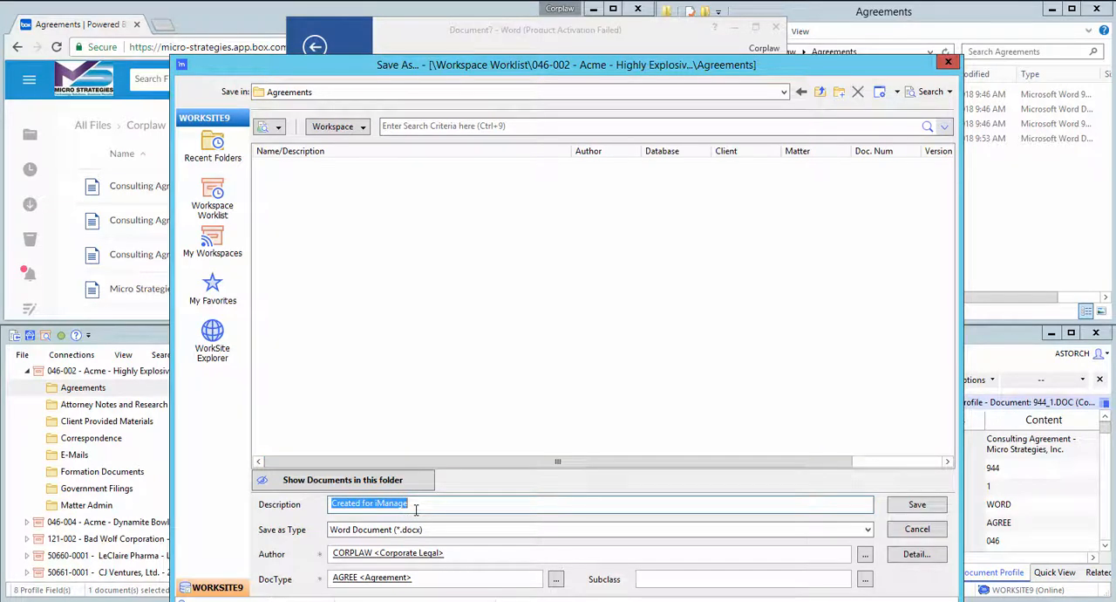
pyautogui.write('Ag')
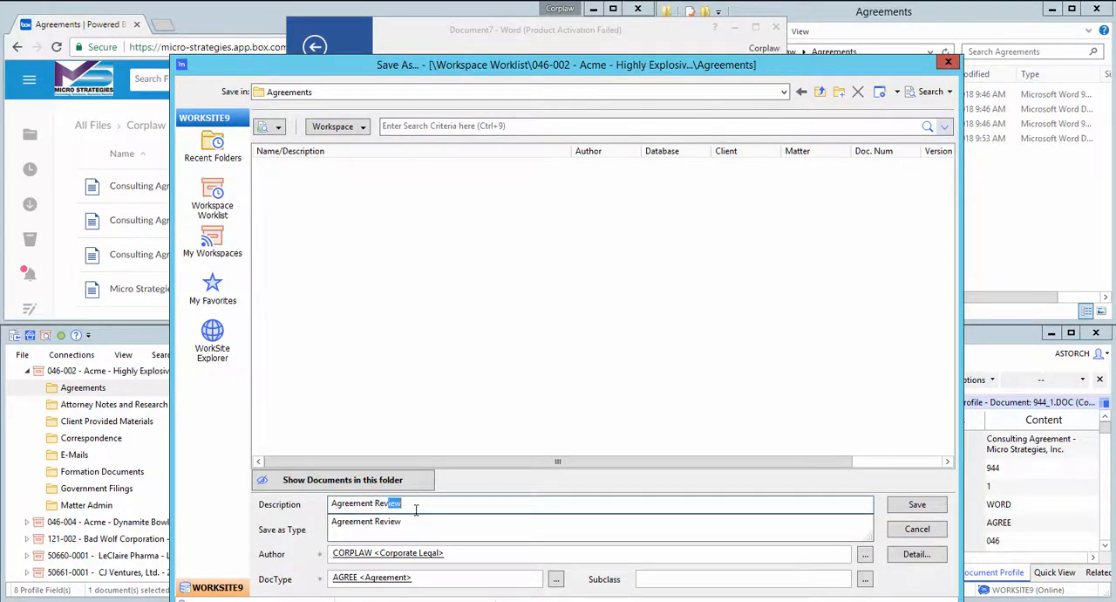
pyautogui.write('reement Review')
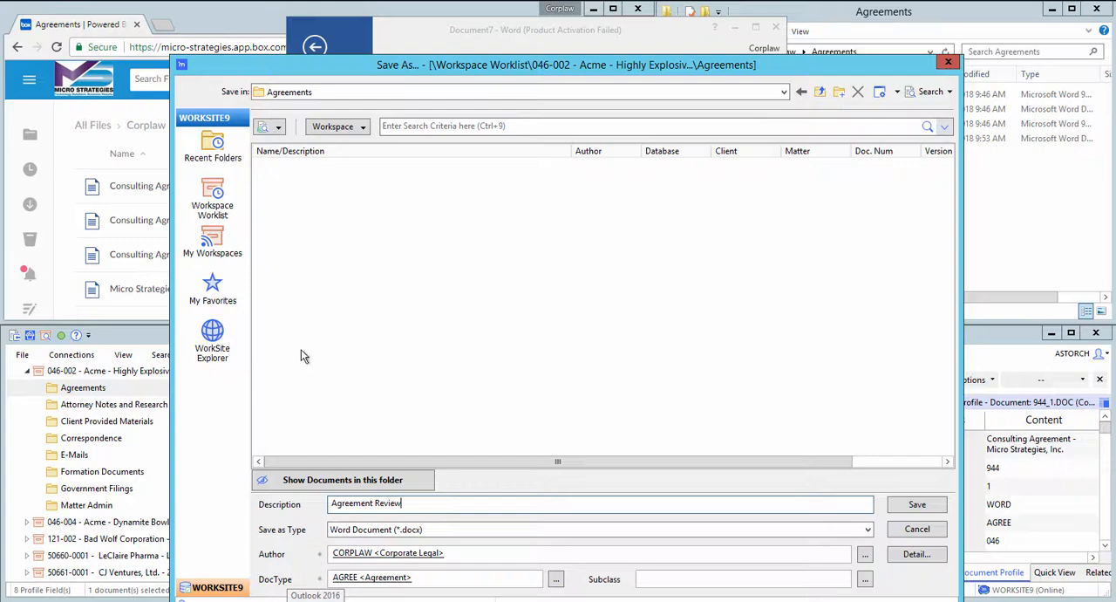
pyautogui.click(213, 205)
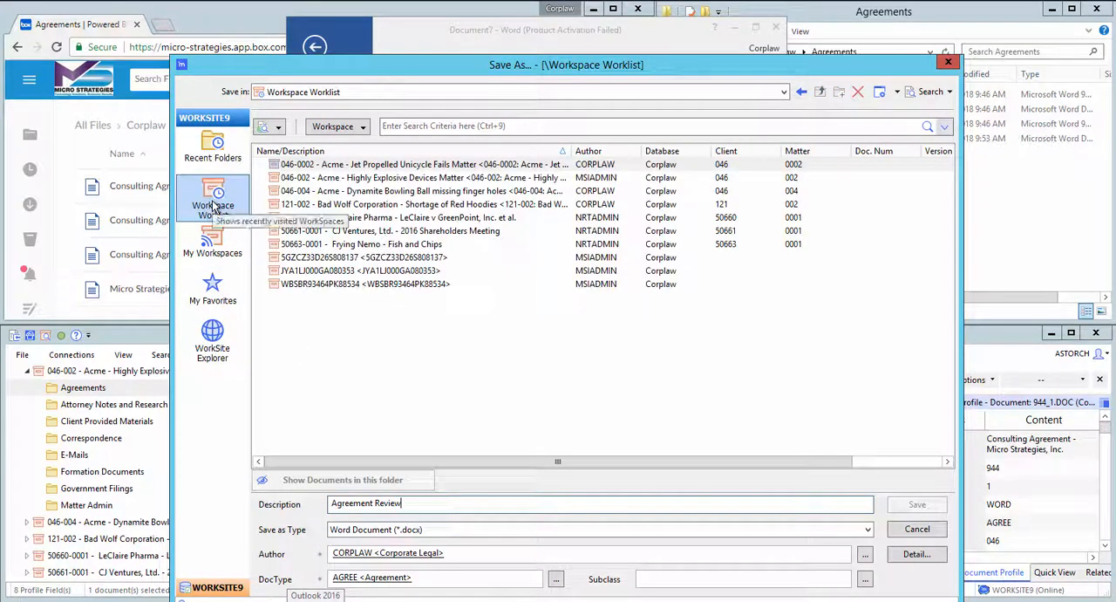
pyautogui.doubleClick(381, 178)
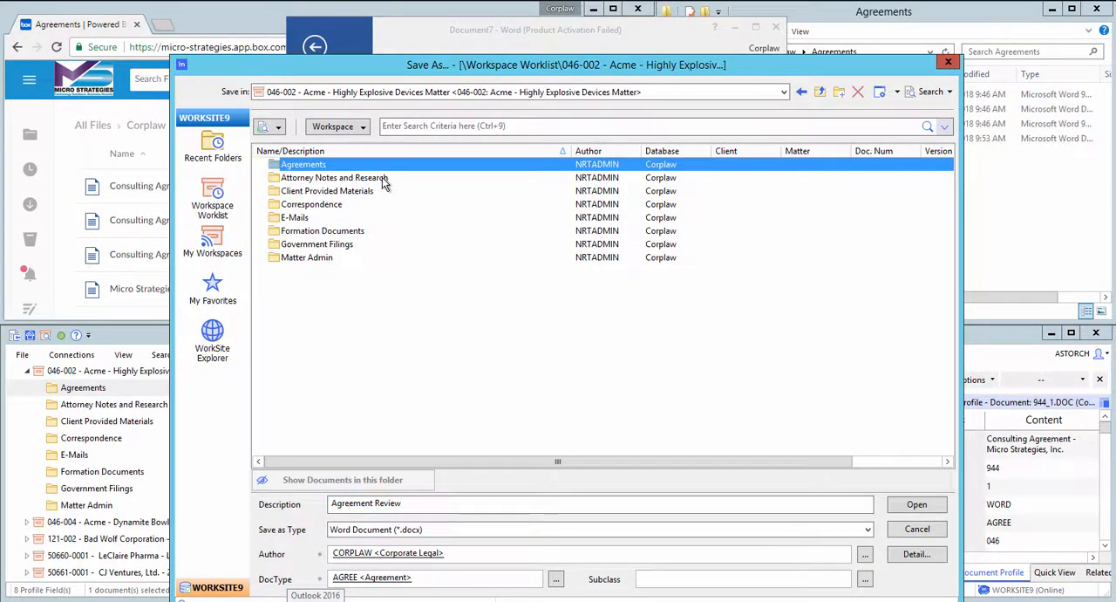
pyautogui.doubleClick(304, 164)
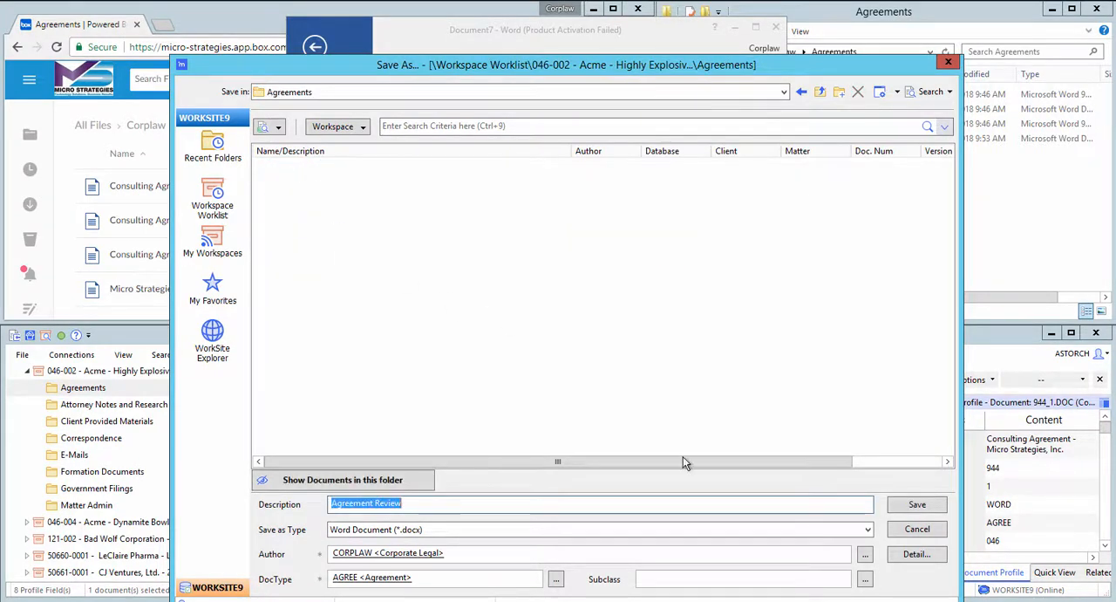
pyautogui.click(918, 506)
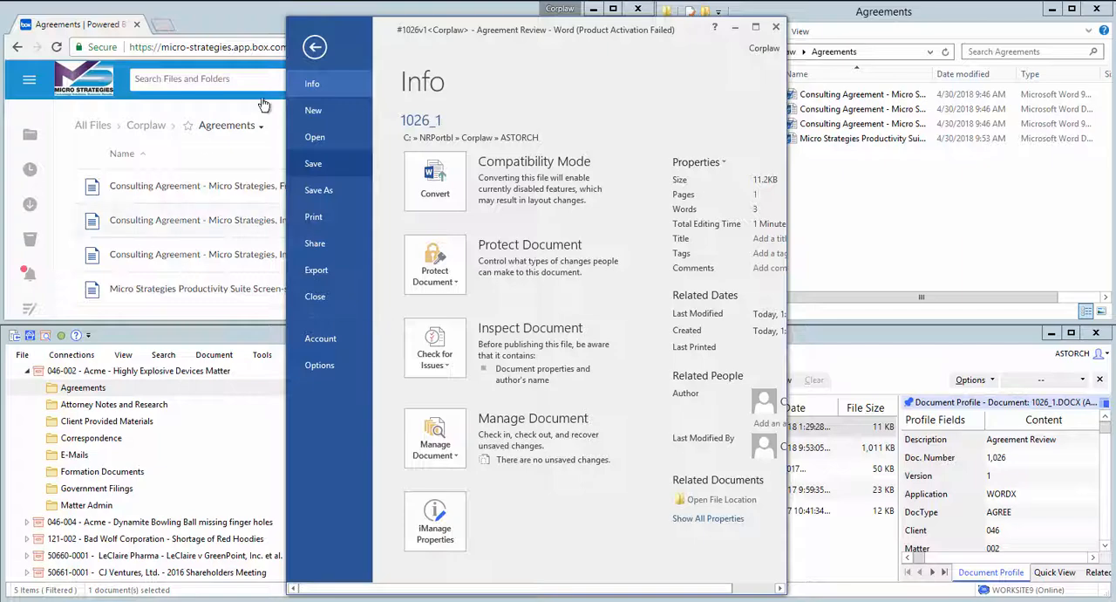
# Step: Close the Agreement Review document and minimize Word
pyautogui.click(315, 47)
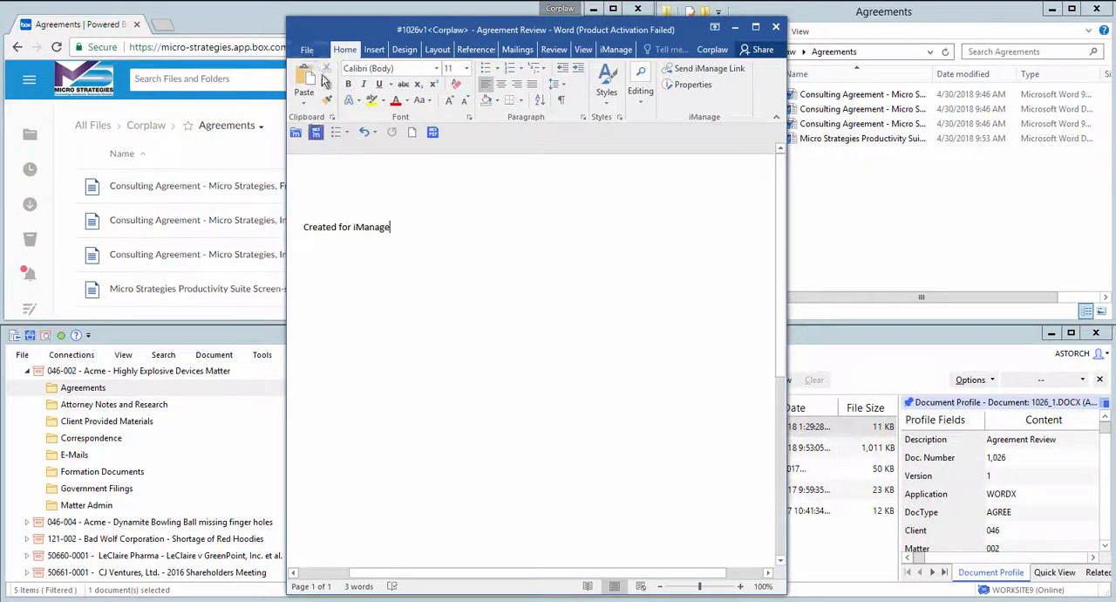
pyautogui.click(307, 50)
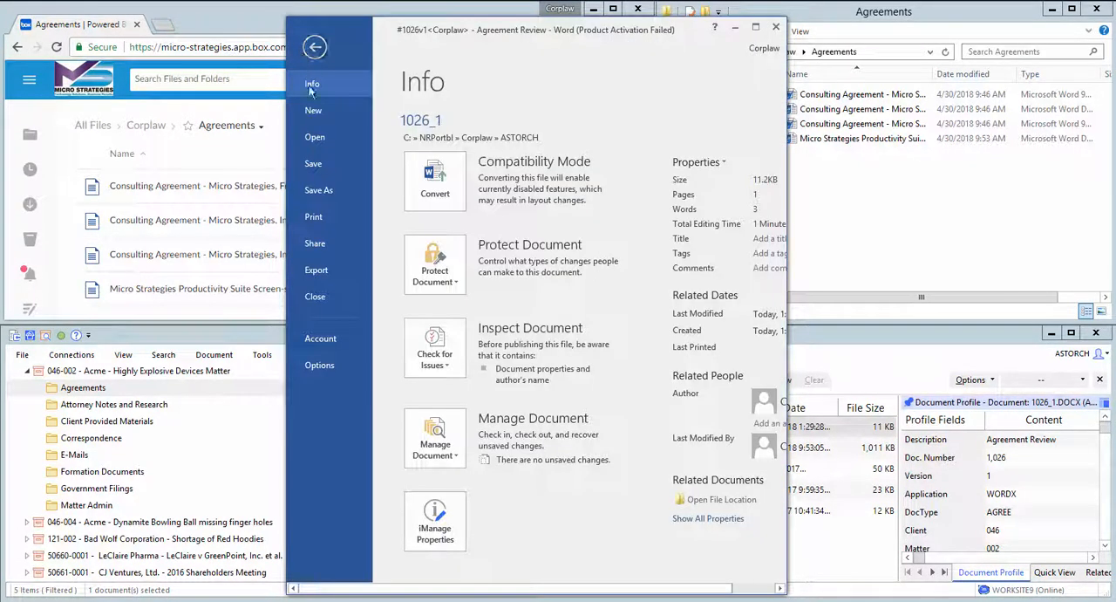
pyautogui.click(315, 297)
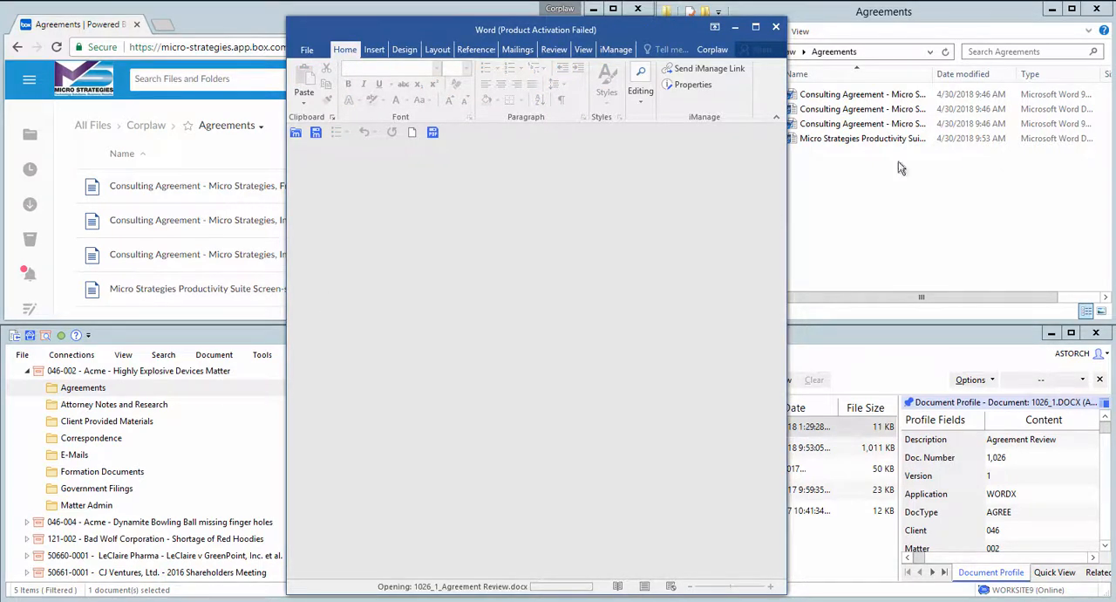
pyautogui.click(737, 31)
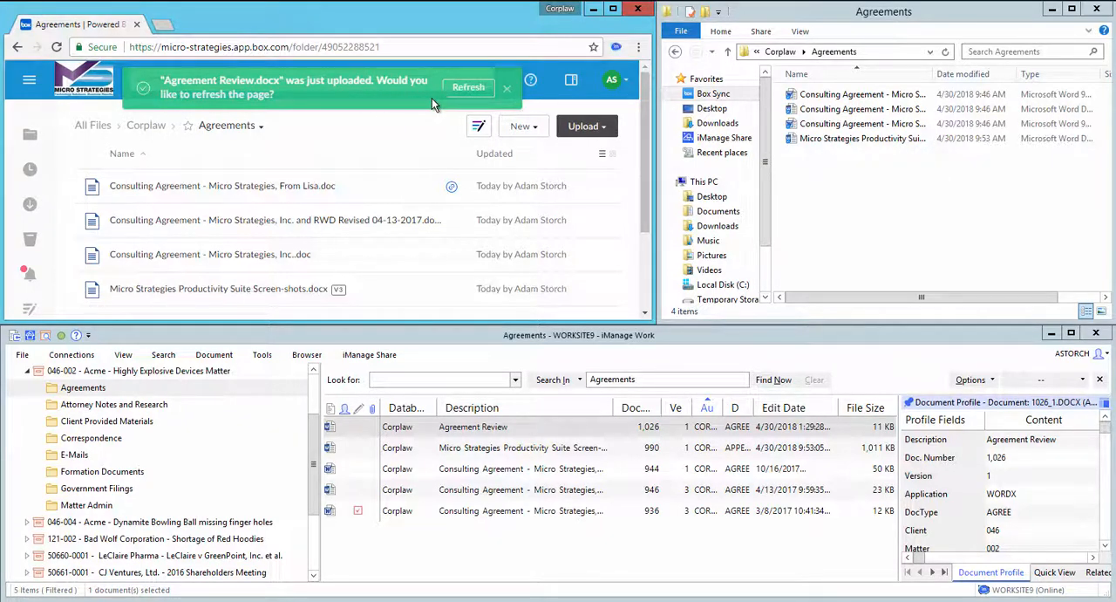
# Step: Refresh the Box Agreements folder, open Agreement Review.docx and examine its details and iManage metadata
pyautogui.click(467, 89)
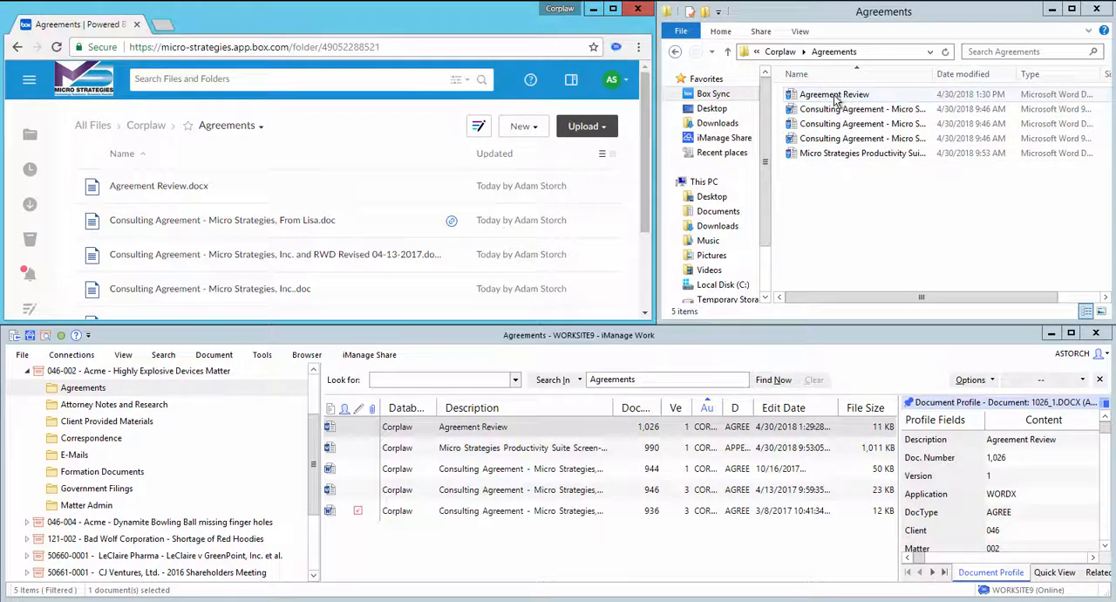
pyautogui.click(144, 190)
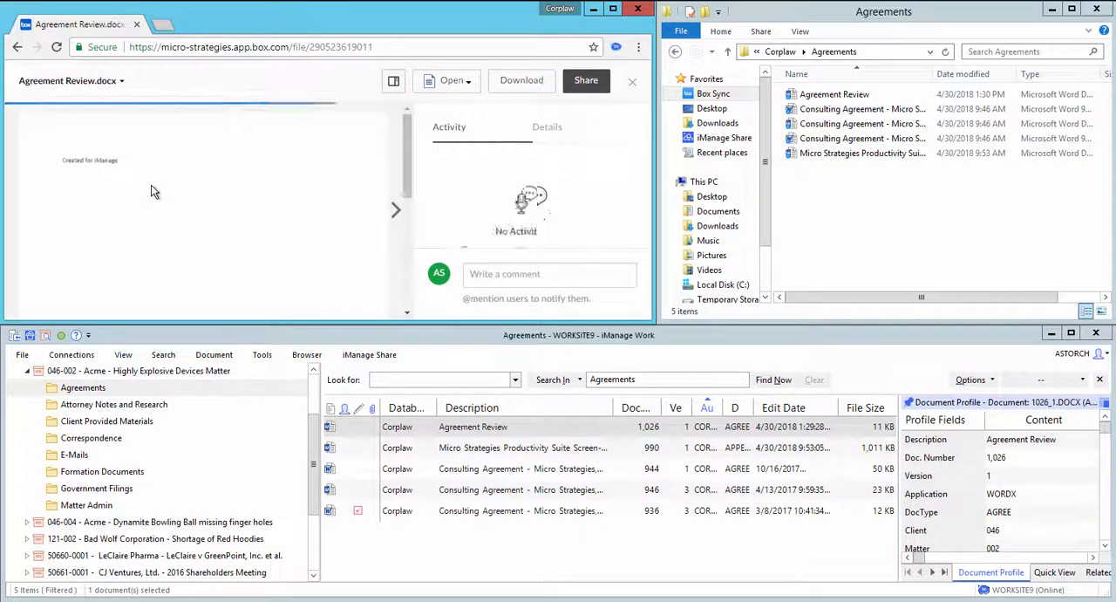
pyautogui.click(556, 129)
pyautogui.moveTo(646, 171); pyautogui.dragTo(641, 272)
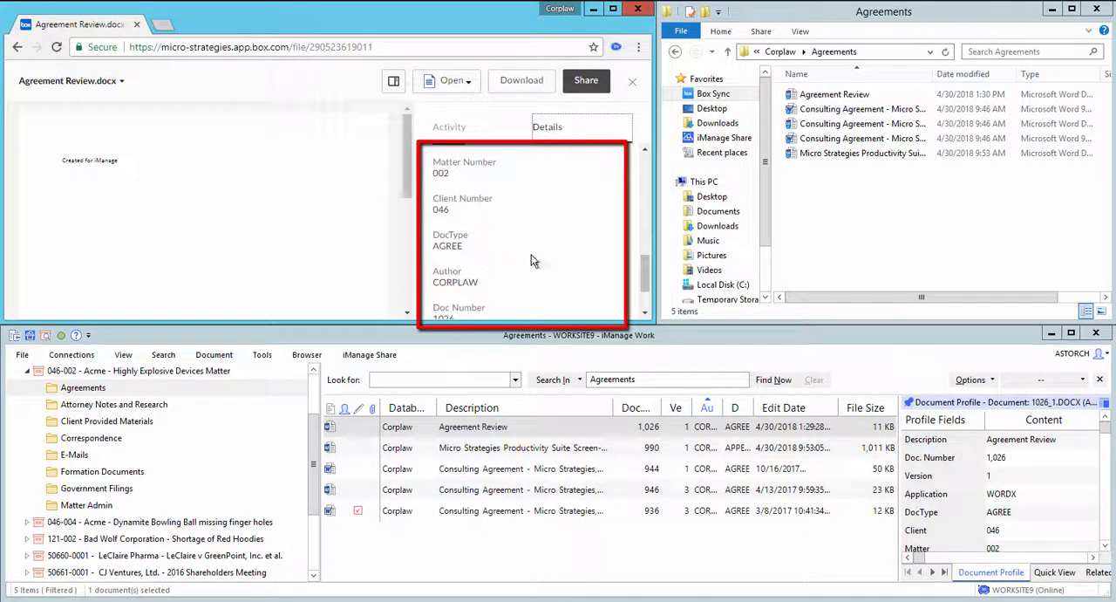
pyautogui.moveTo(643, 281); pyautogui.dragTo(637, 220)
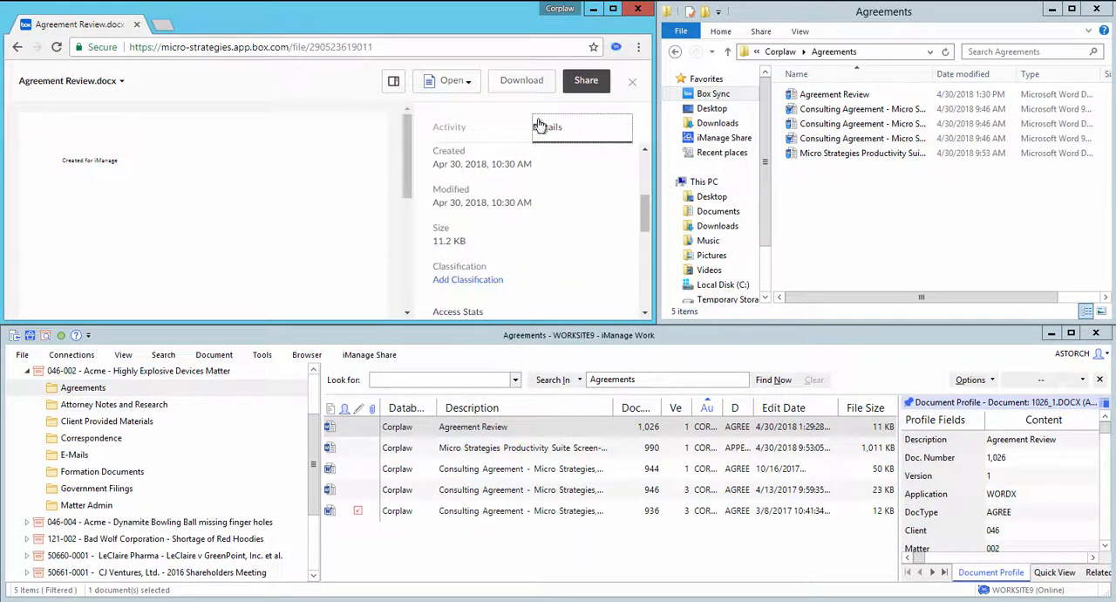
# Step: Open Agreement Review.docx in Microsoft Word Online and add the line "Edited in Box" below the existing text
pyautogui.click(455, 81)
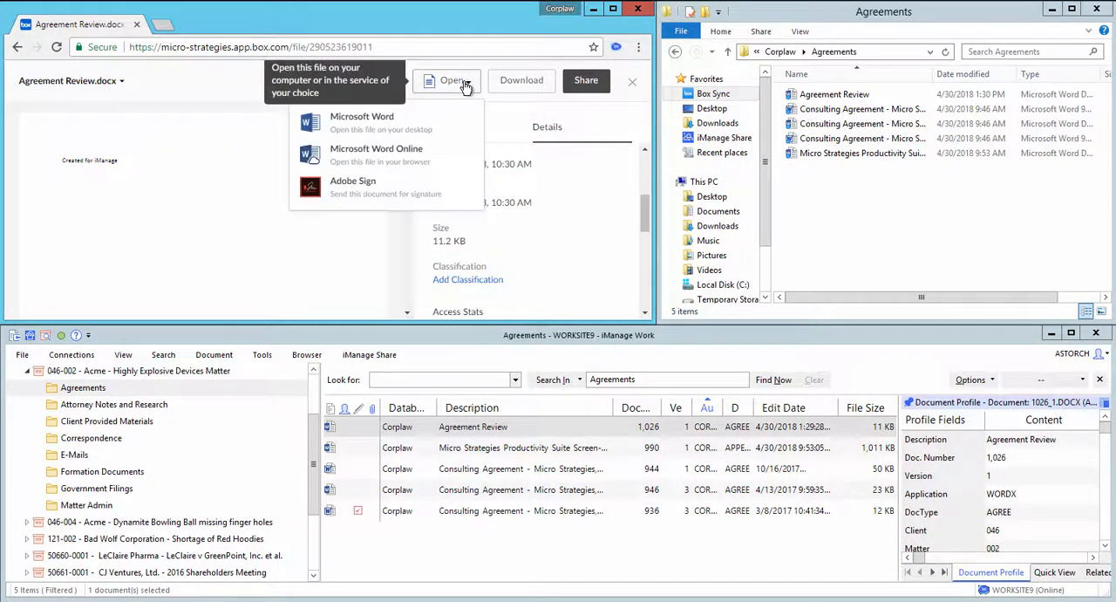
pyautogui.click(393, 149)
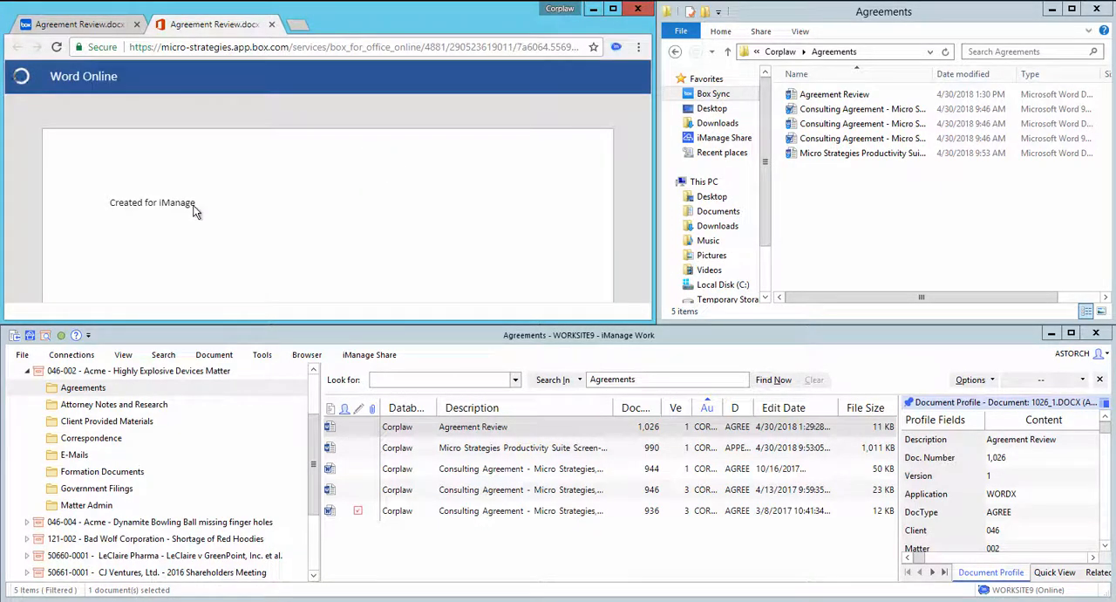
pyautogui.click(205, 204)
pyautogui.press('Return')
pyautogui.press('Return')
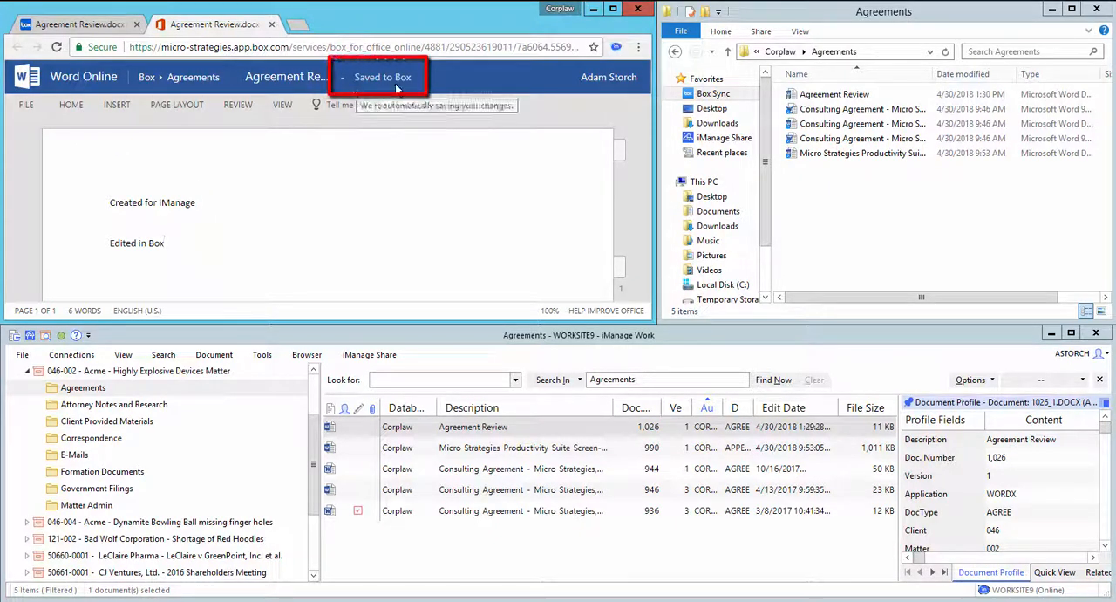
# Step: Exit Word Online to the Box preview, refresh it to the new version and return to the Agreements folder
pyautogui.click(27, 105)
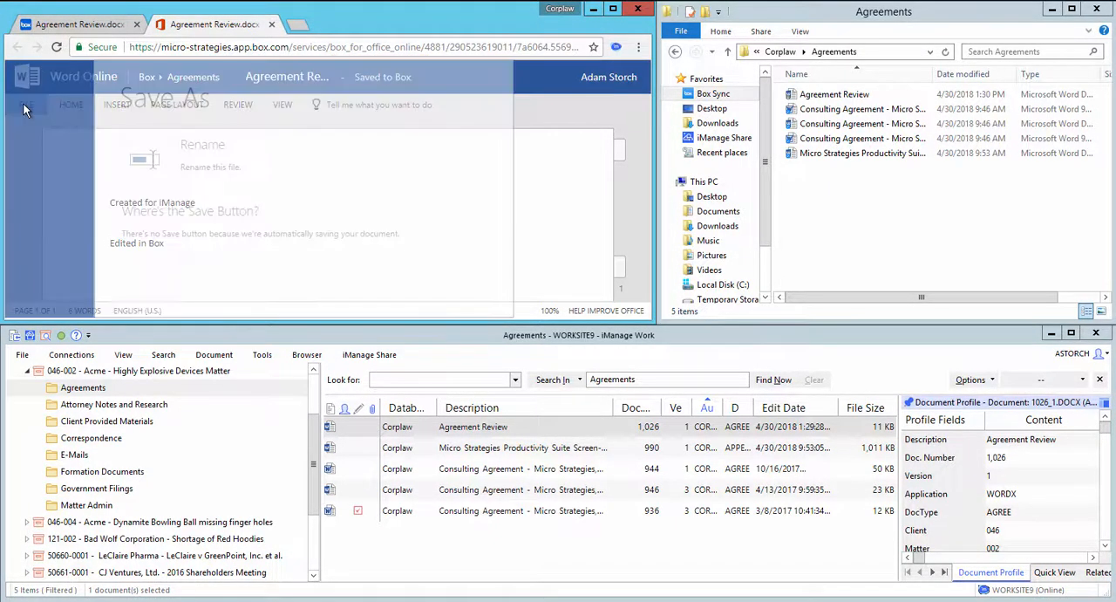
pyautogui.click(32, 291)
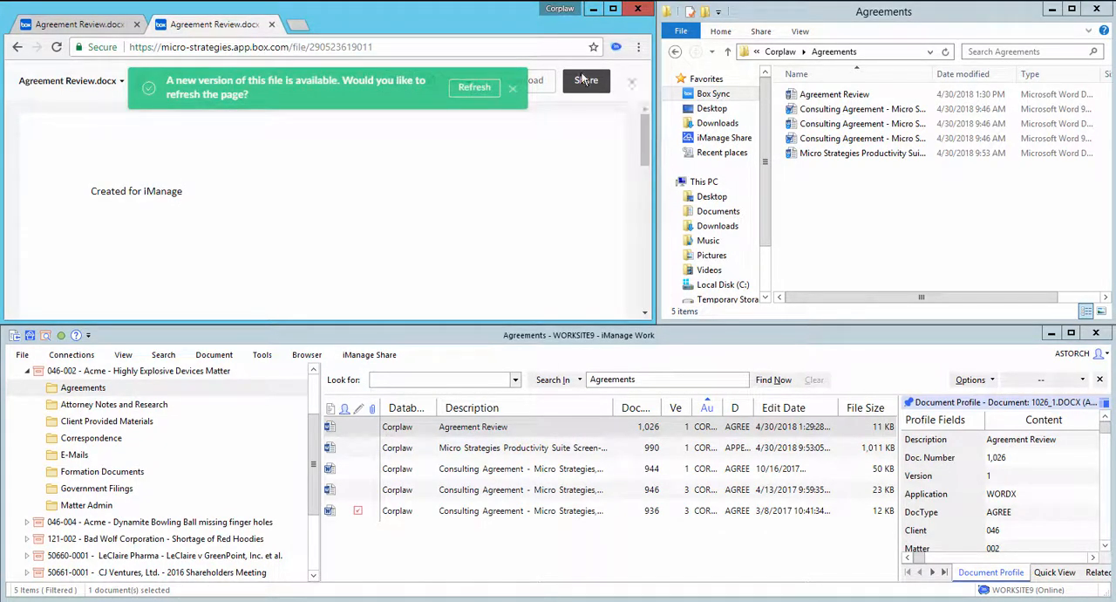
pyautogui.click(474, 91)
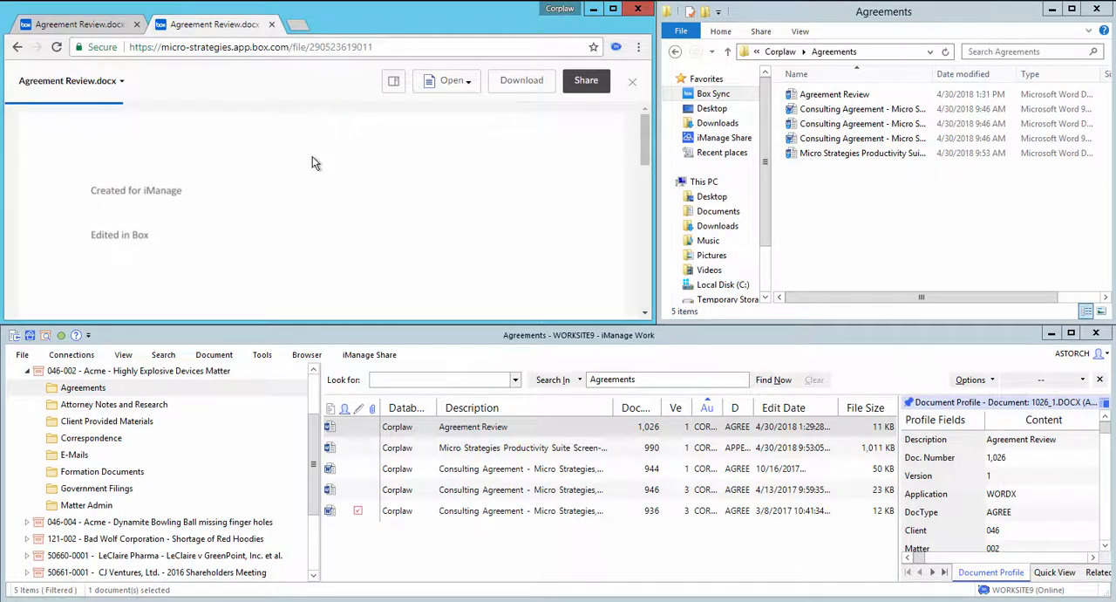
pyautogui.click(634, 85)
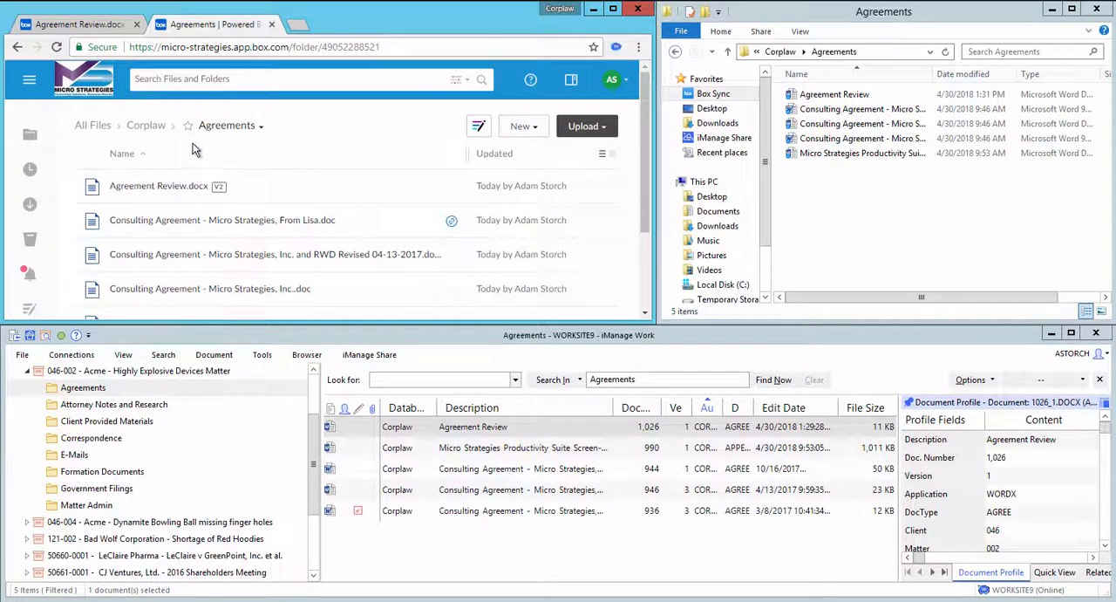
# Step: Upload "Agree Add 1 - Create for Box" from the Demo Files folder in Documents to the Box Agreements folder
pyautogui.click(717, 213)
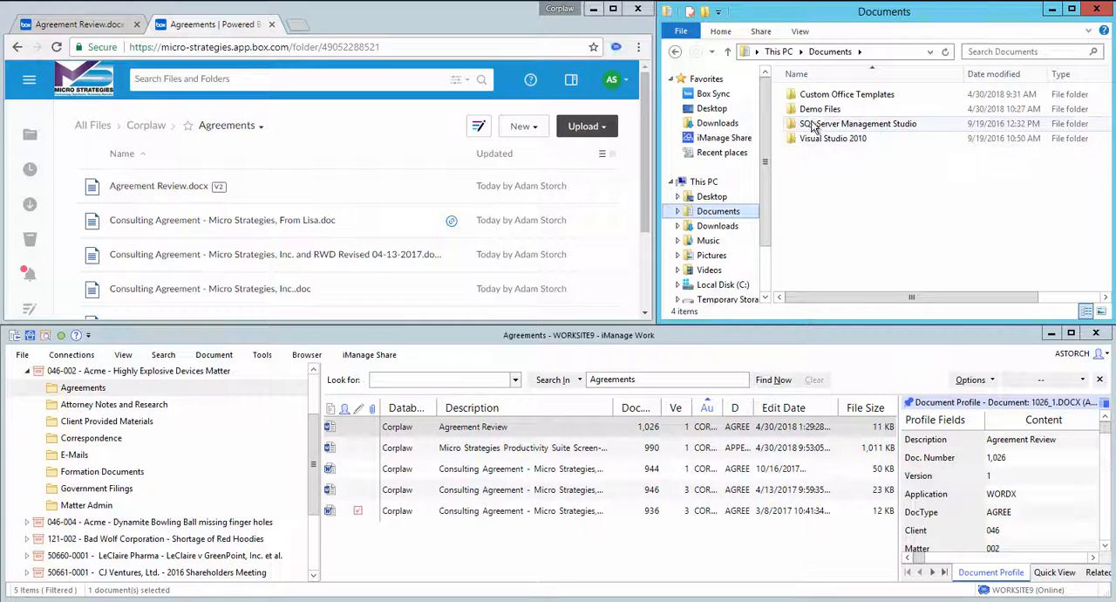
pyautogui.doubleClick(820, 111)
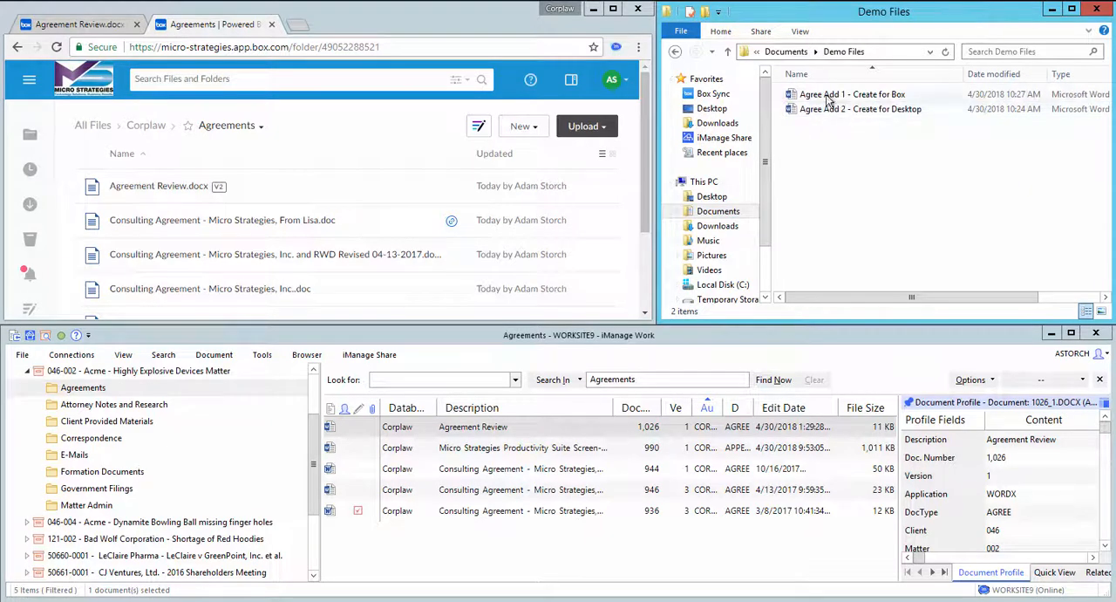
pyautogui.moveTo(827, 101); pyautogui.dragTo(266, 218)
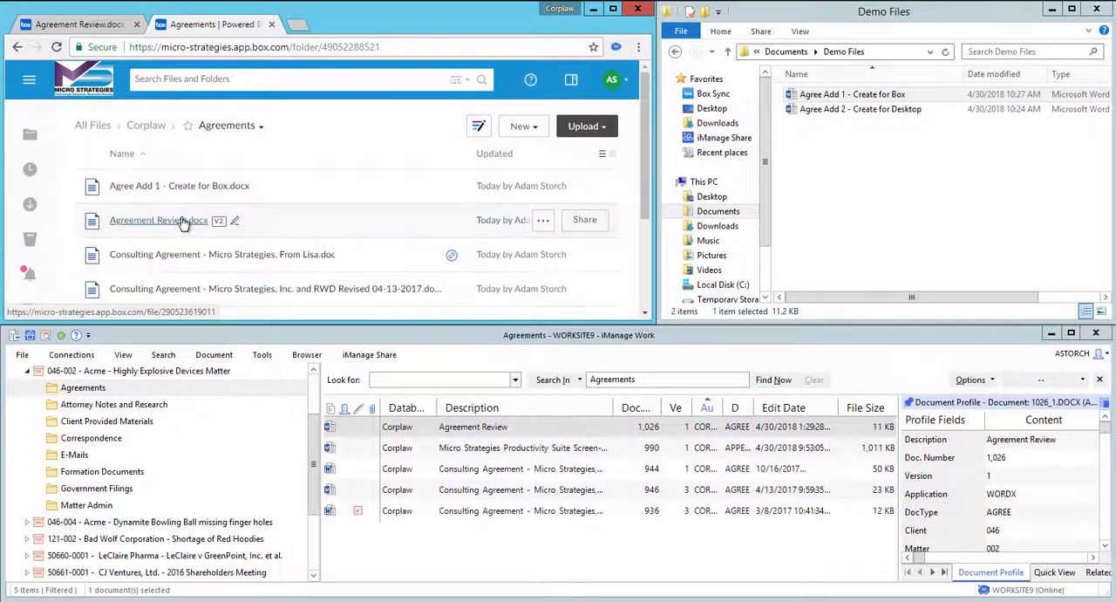
# Step: Open "Agree Add 1 - Create for Box" in Word from the Agreements folder under Box Sync > Corplaw
pyautogui.click(952, 10)
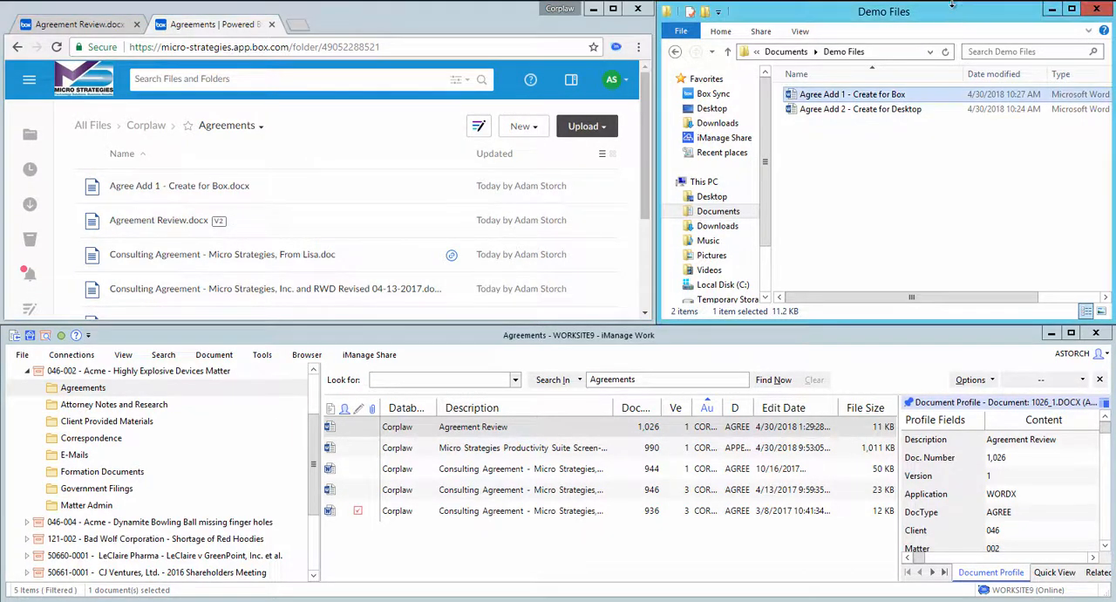
pyautogui.click(707, 97)
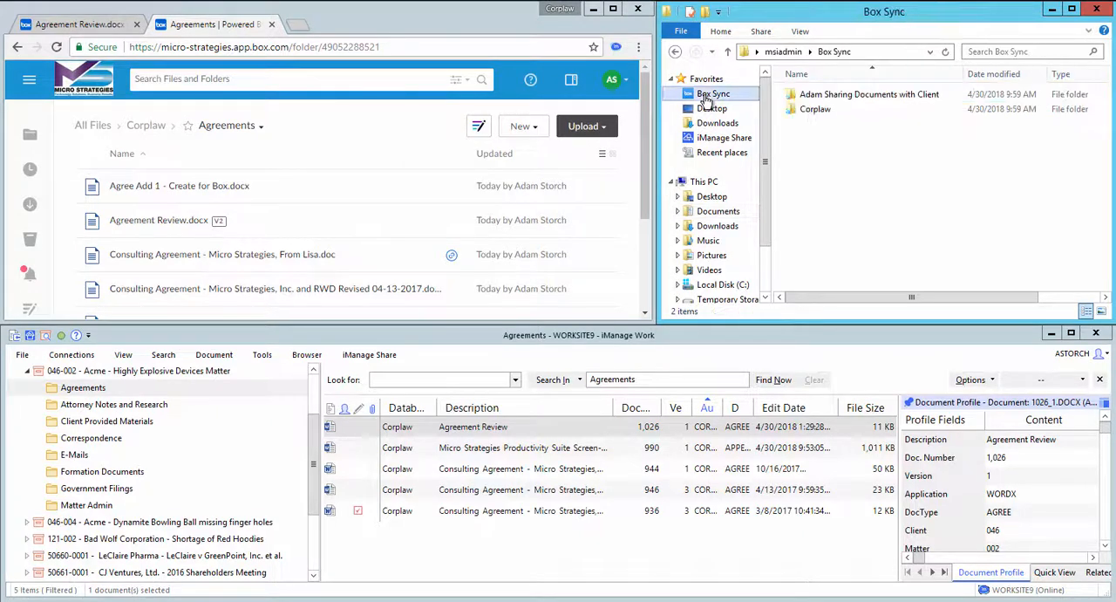
pyautogui.doubleClick(817, 109)
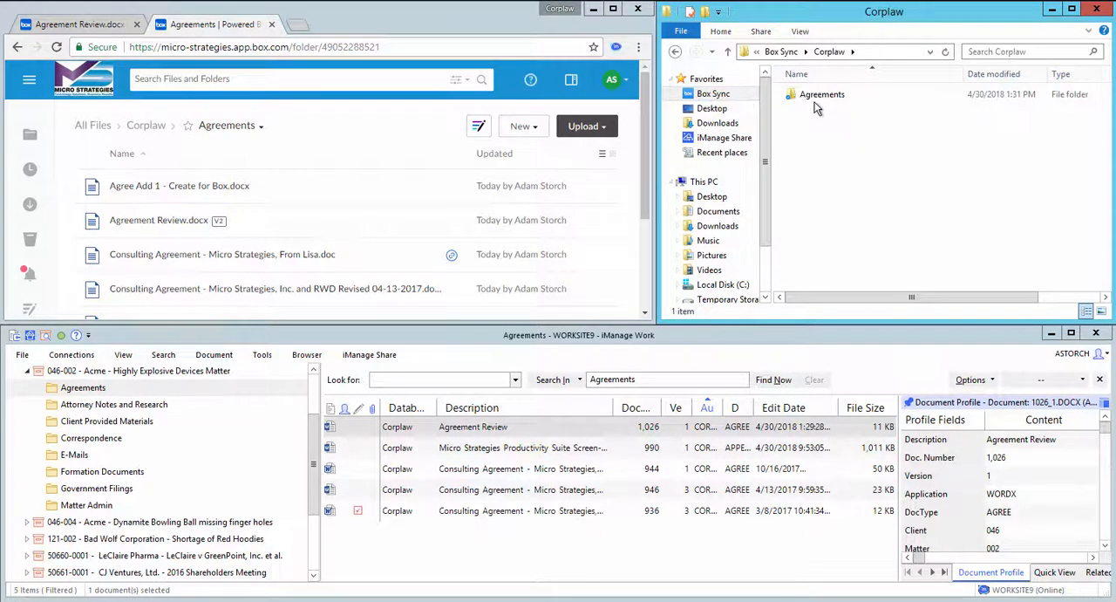
pyautogui.doubleClick(817, 91)
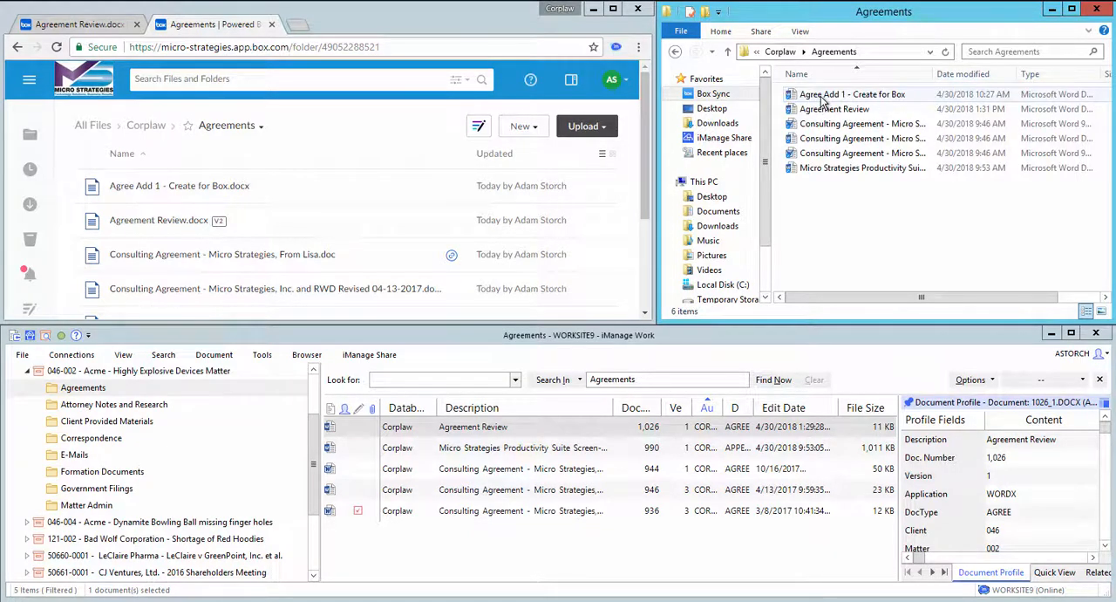
pyautogui.doubleClick(821, 96)
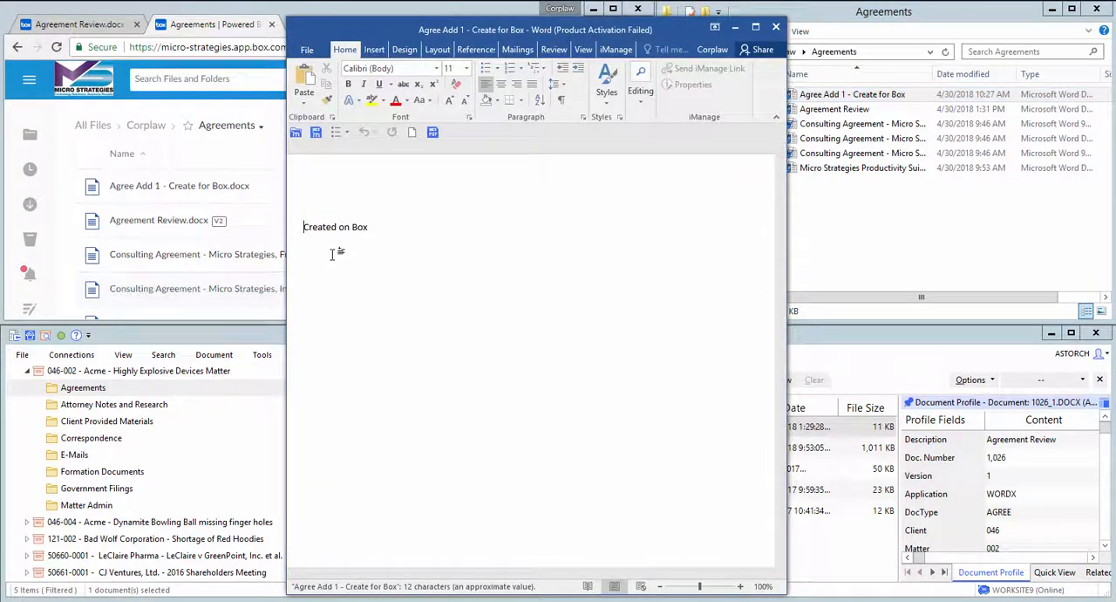
# Step: Add the line "Edited on Desktop..." below "Created on Box", leaving a blank line between them
pyautogui.click(387, 229)
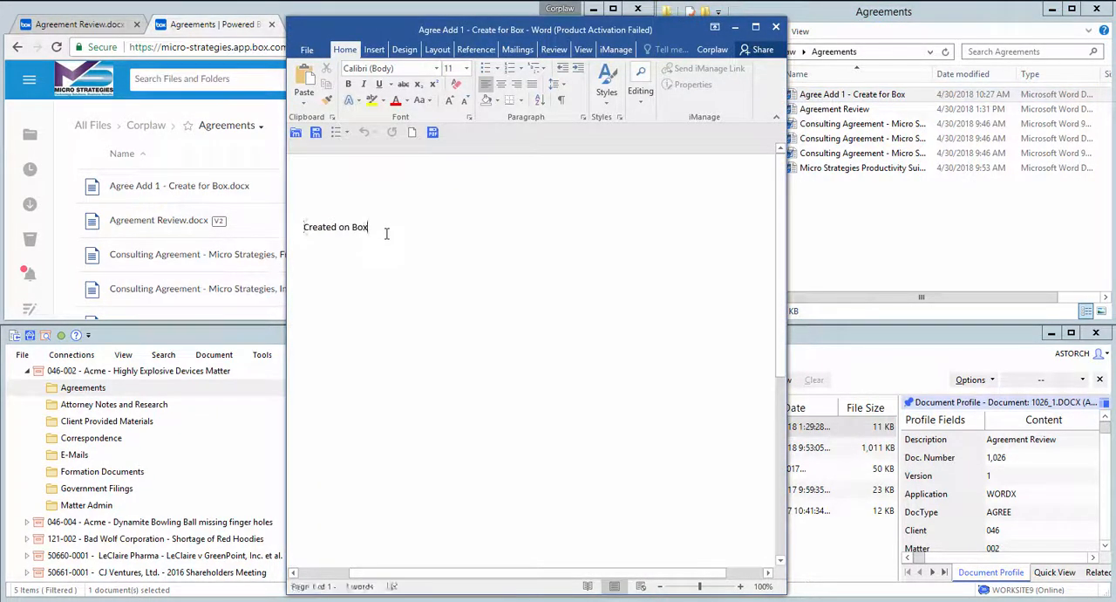
pyautogui.press('Return')
pyautogui.press('Return')
pyautogui.write('Edited on Desktop...')
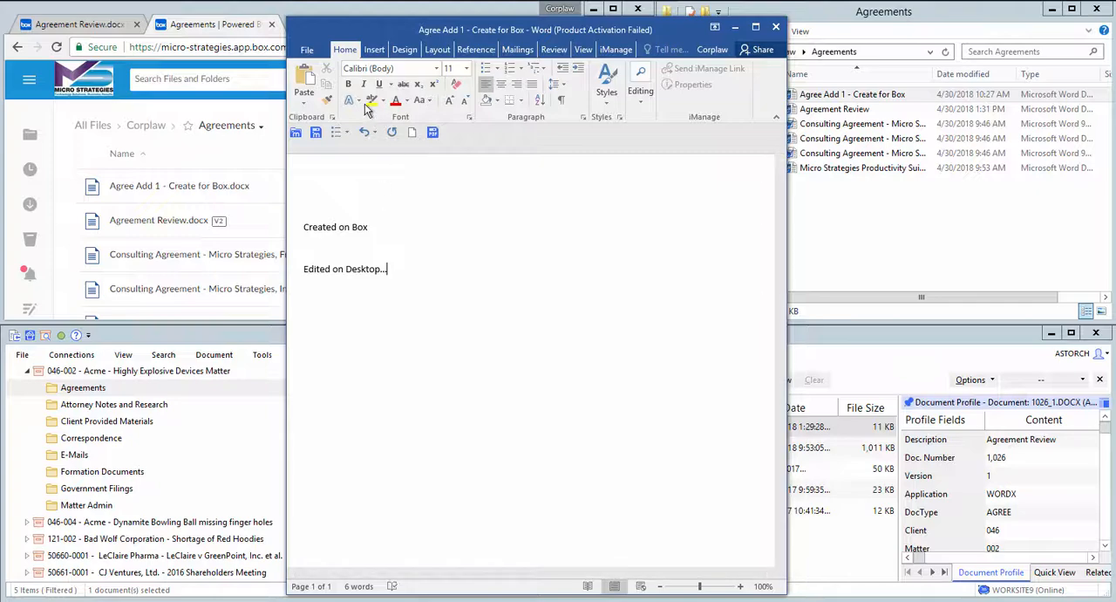
# Step: Save and close "Agree Add 1 - Create for Box", and minimize the empty Word window
pyautogui.click(307, 50)
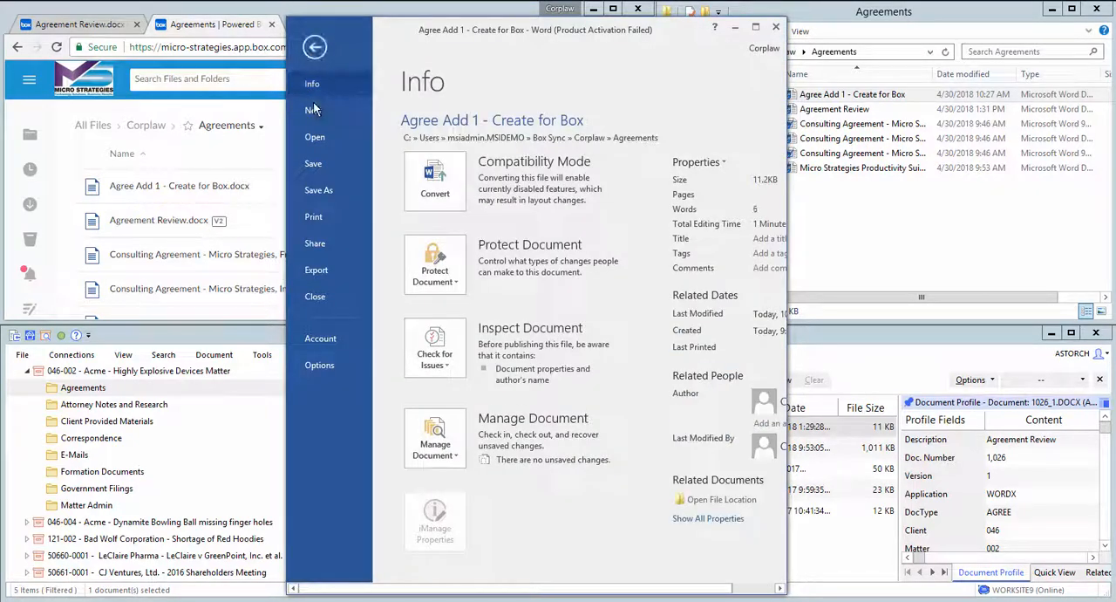
pyautogui.click(314, 164)
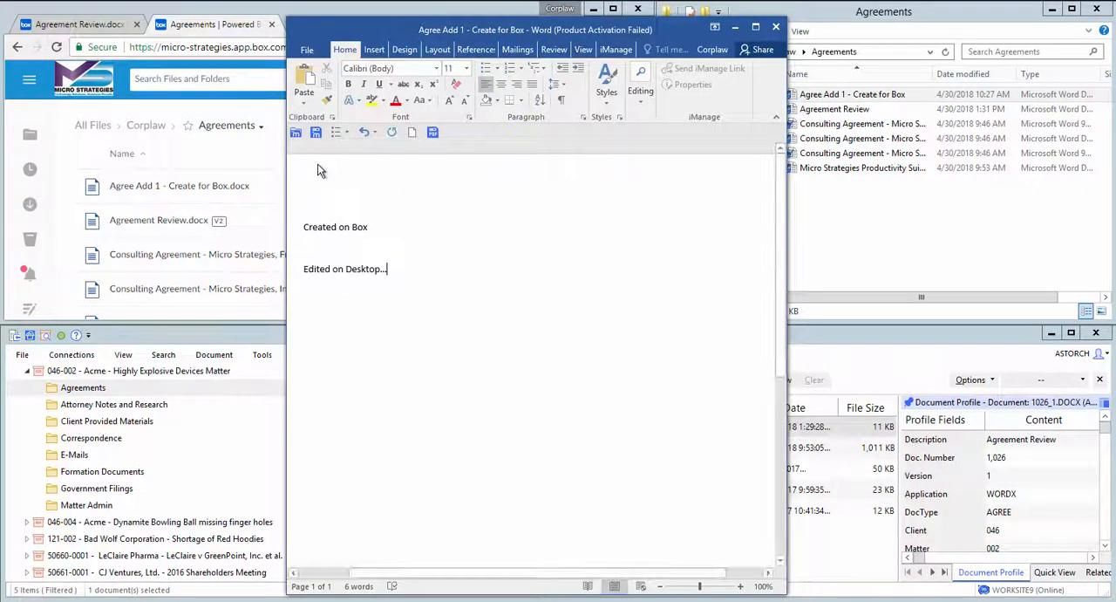
pyautogui.click(308, 49)
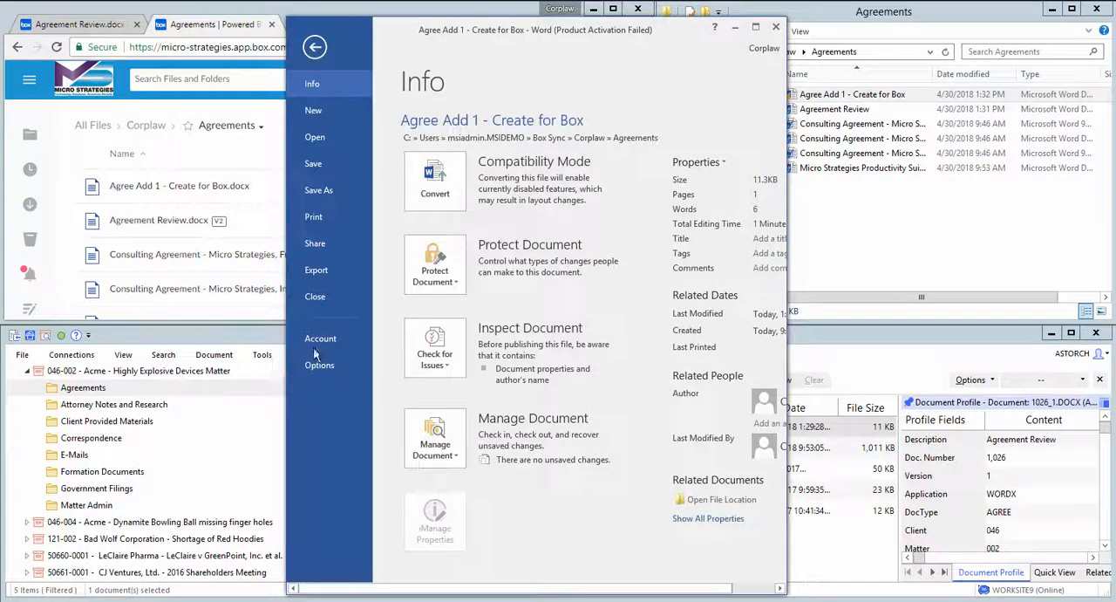
pyautogui.click(322, 300)
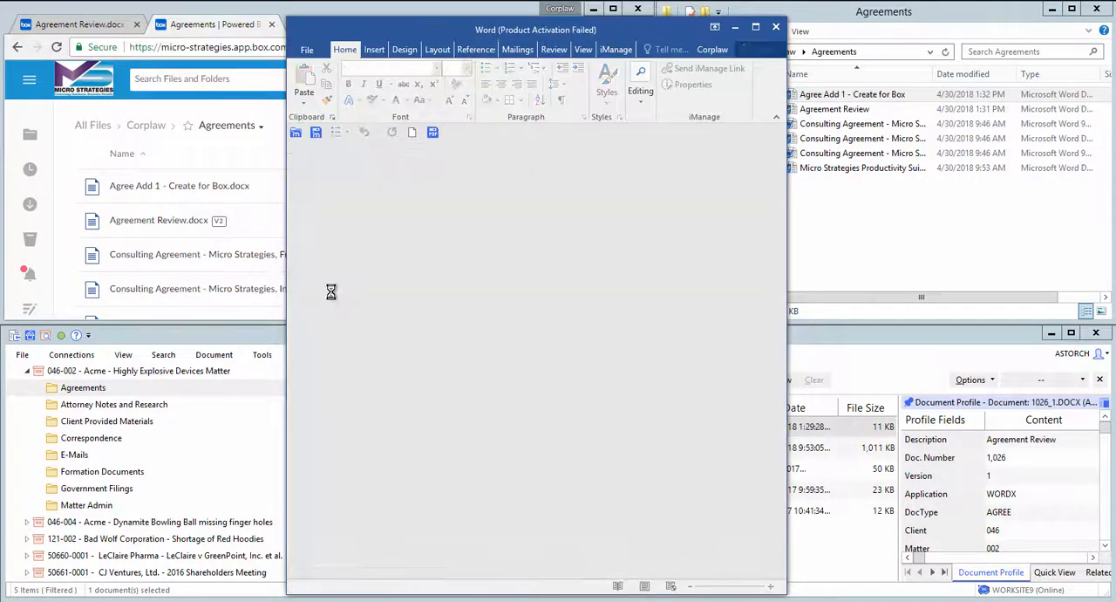
pyautogui.click(735, 27)
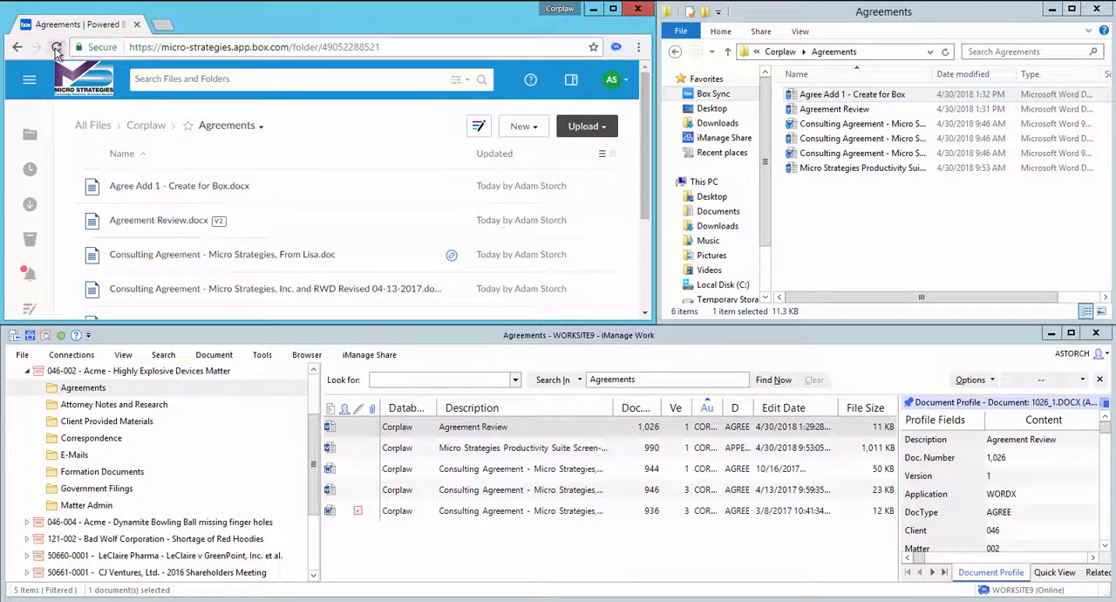
# Step: Refresh the Box Agreements folder and preview "Agree Add 1 - Create for Box.docx" to check the desktop edit, closing the preview when done
pyautogui.click(57, 48)
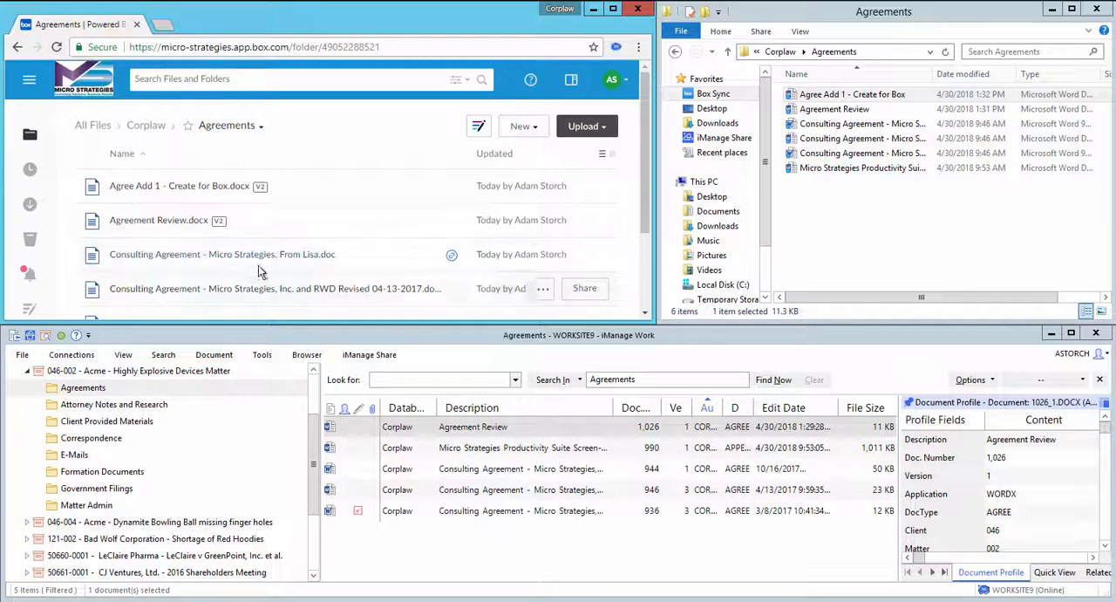
pyautogui.click(209, 186)
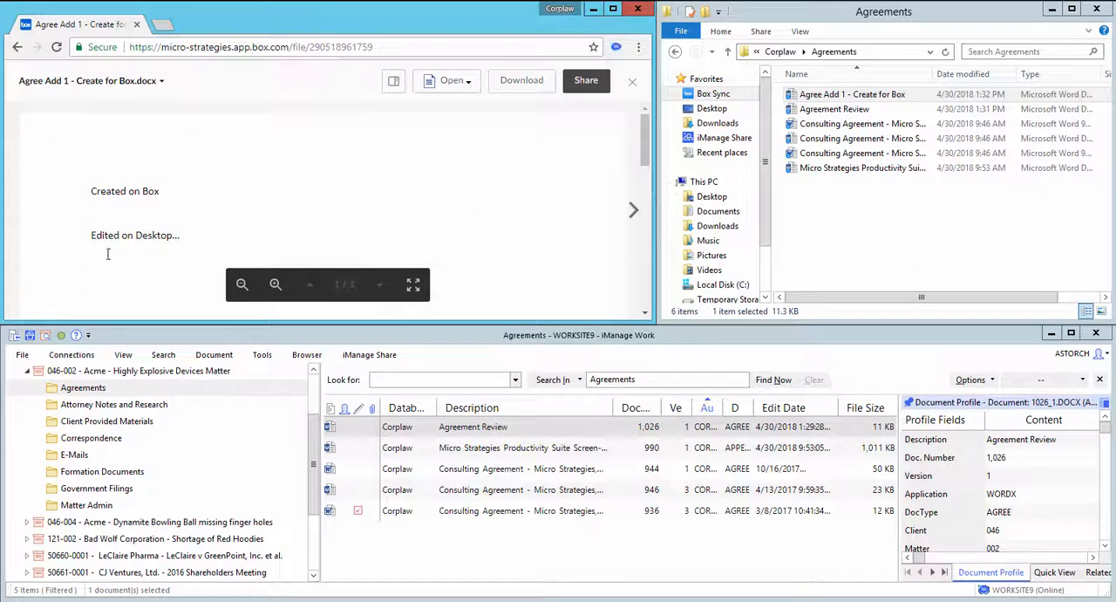
pyautogui.click(632, 82)
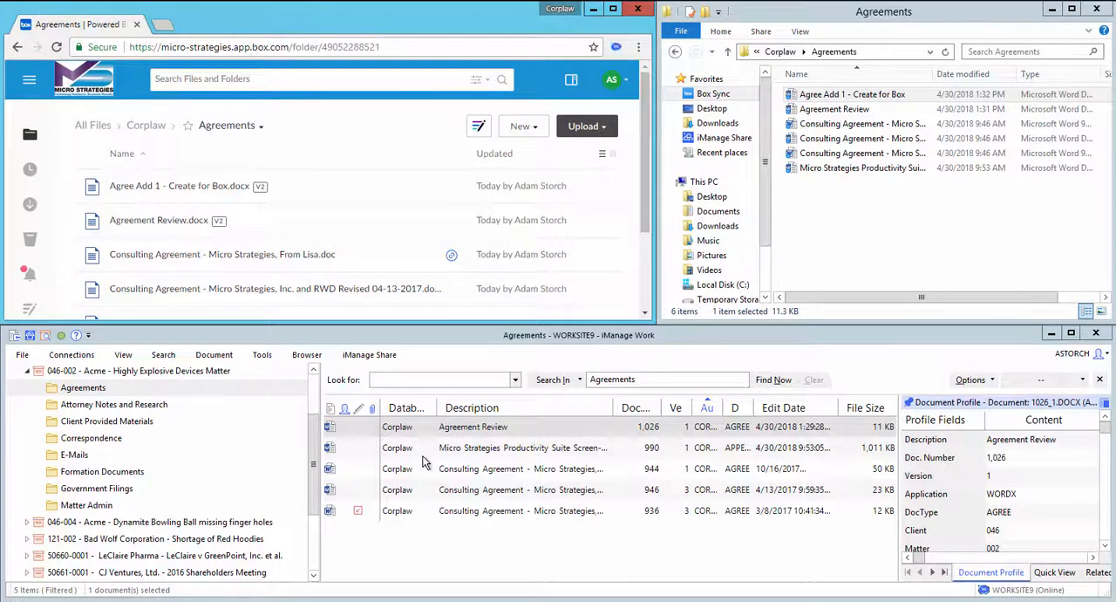
# Step: Refresh the Agreements folder in iManage Work by switching to Attorney Notes and Research and back
pyautogui.click(330, 340)
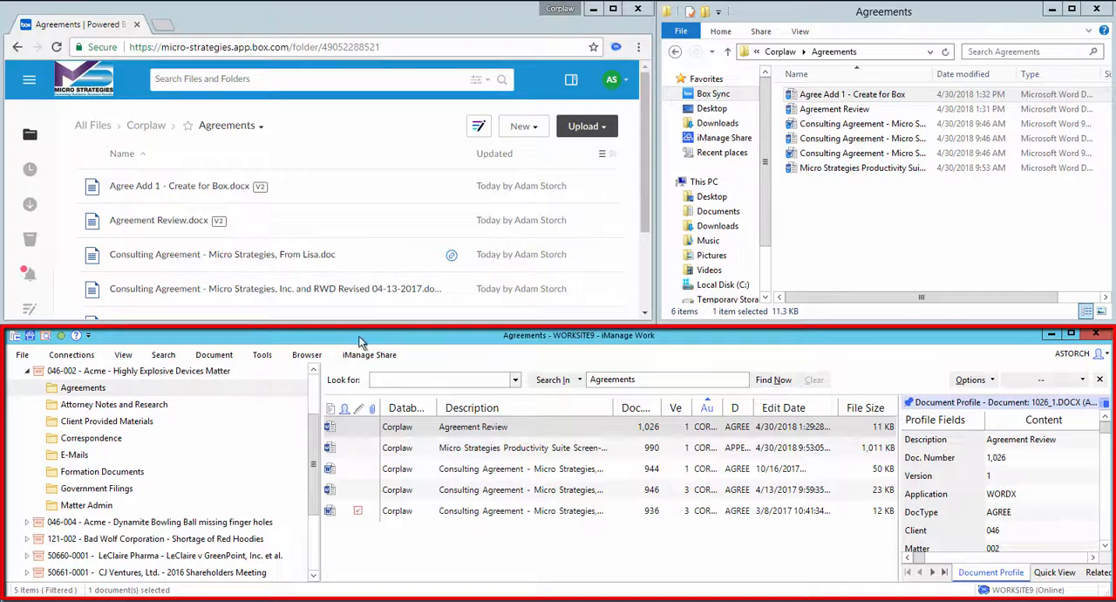
pyautogui.click(120, 404)
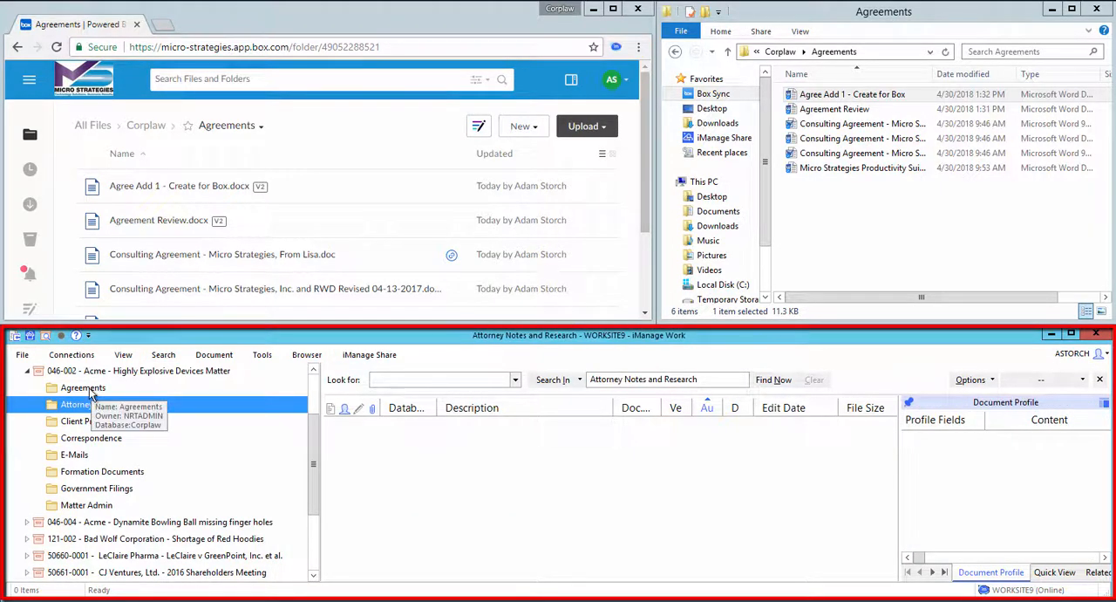
pyautogui.click(90, 394)
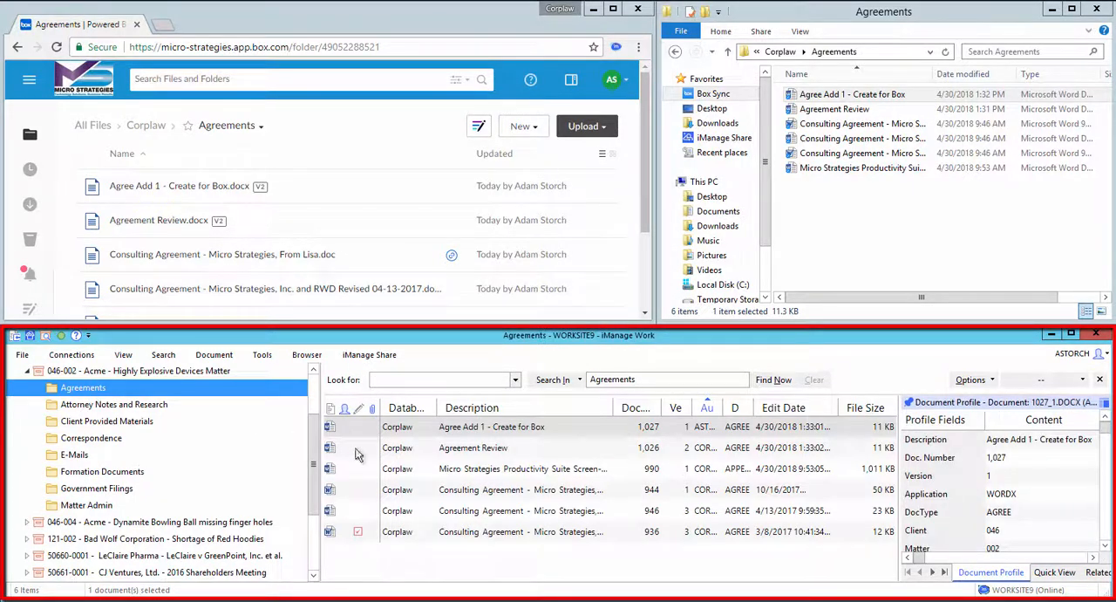
# Step: Open Agreement Review from iManage Work to check the Box edit, then close it and minimize Word
pyautogui.doubleClick(478, 453)
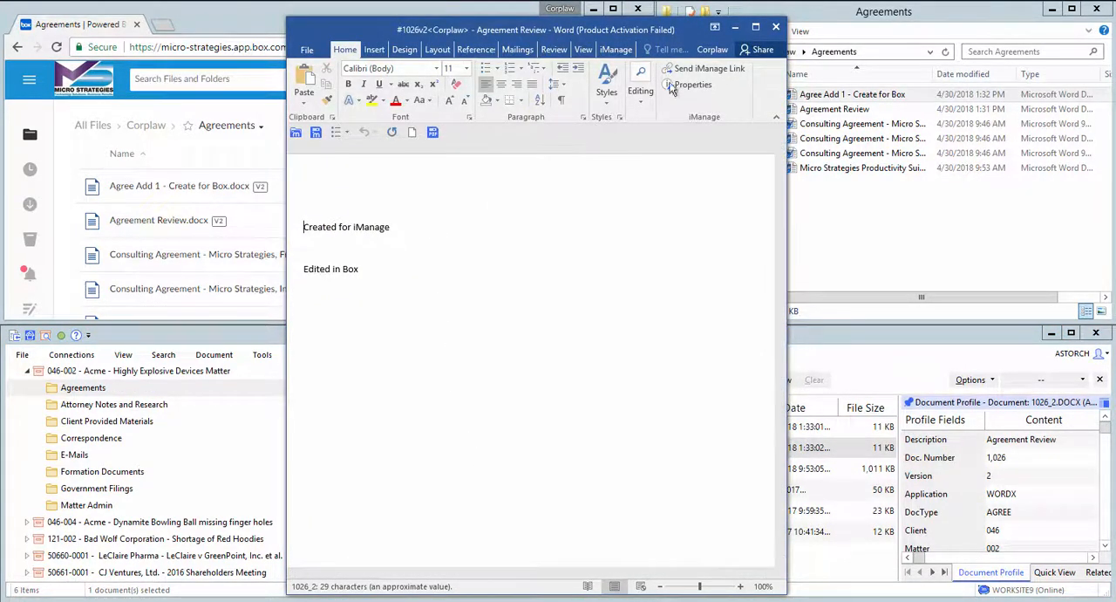
pyautogui.click(307, 49)
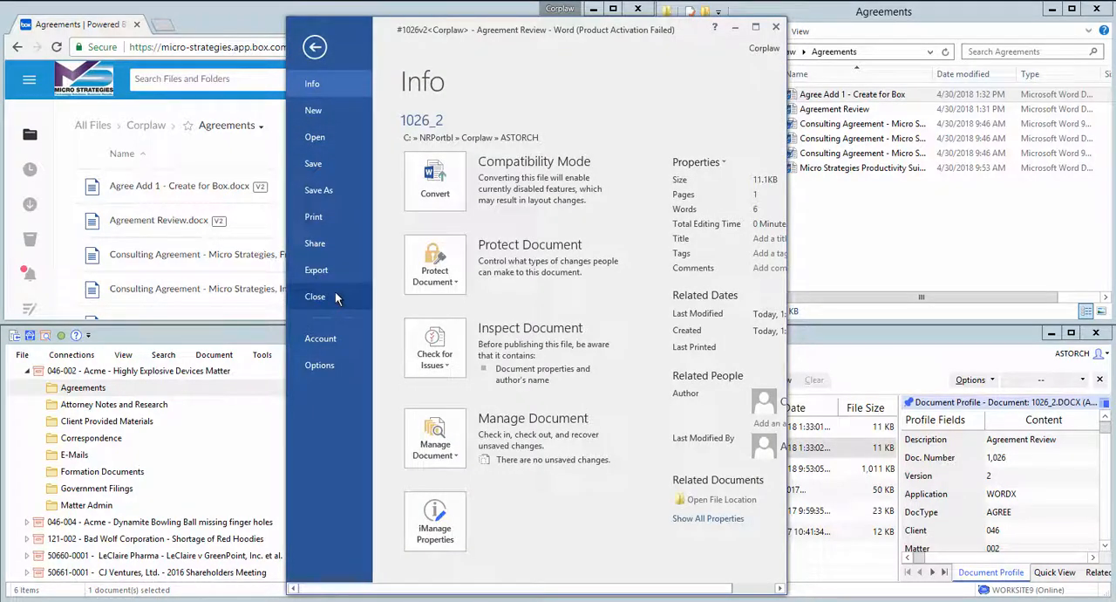
pyautogui.click(337, 296)
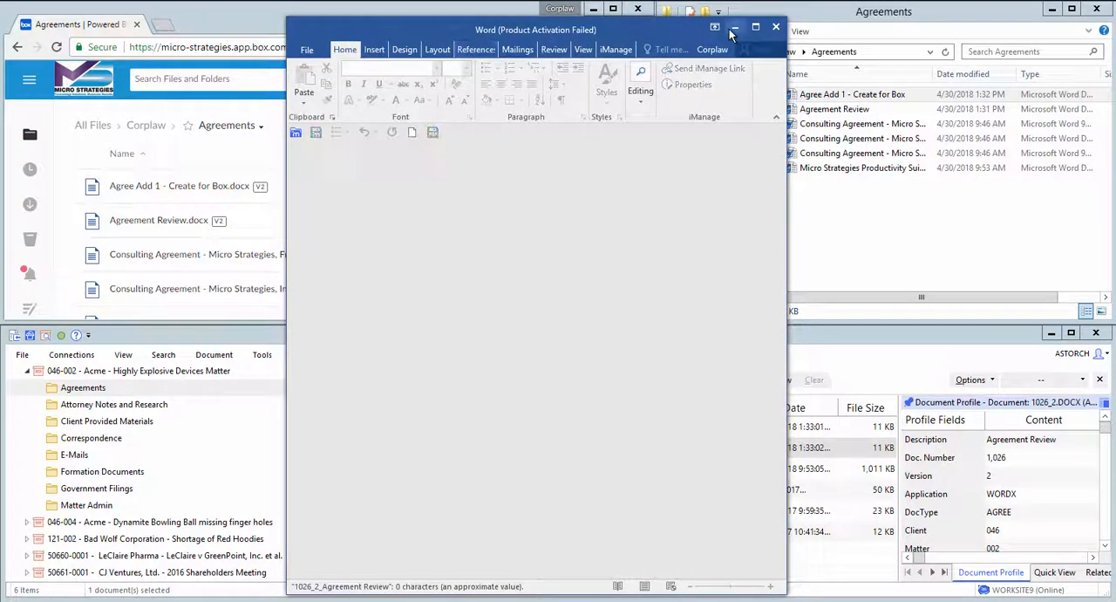
pyautogui.click(735, 27)
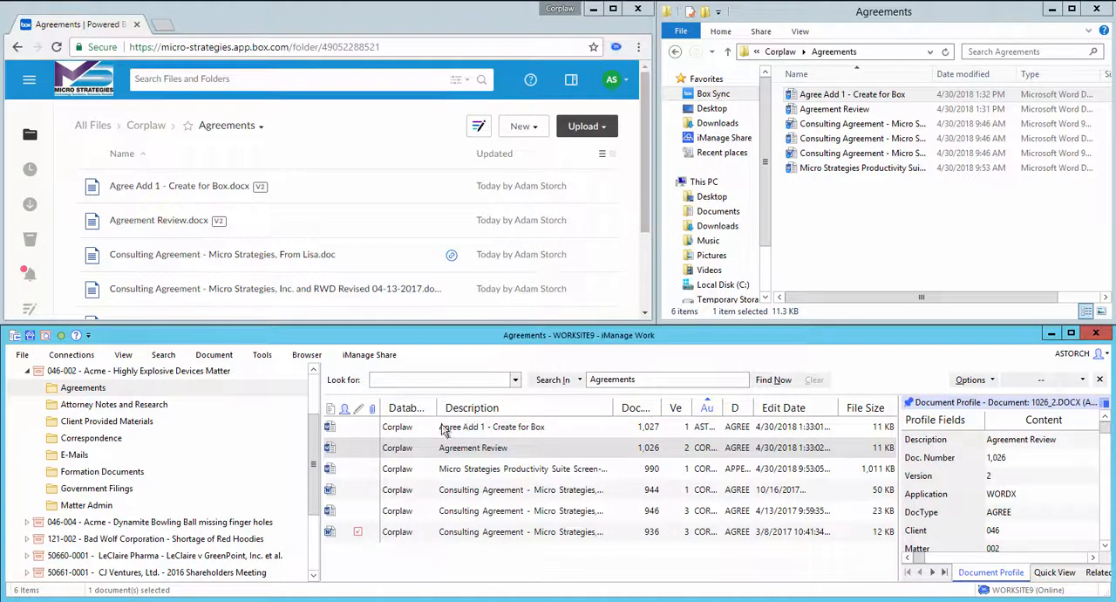
# Step: Open "Agree Add 1 - Create for Box" from iManage Work to check its text, then close it and minimize Word
pyautogui.click(480, 430)
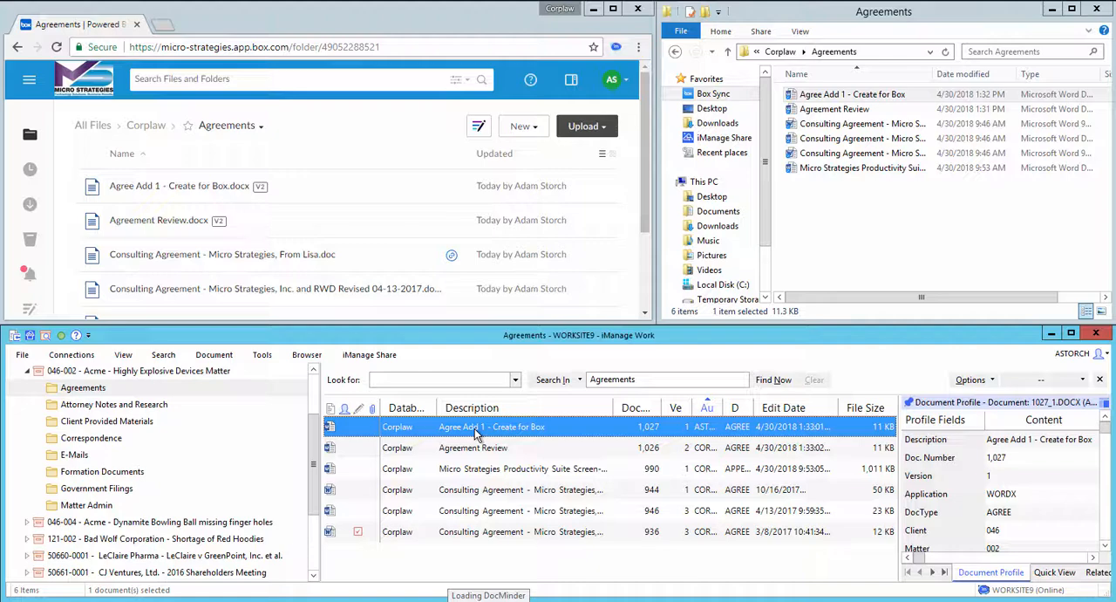
pyautogui.doubleClick(474, 429)
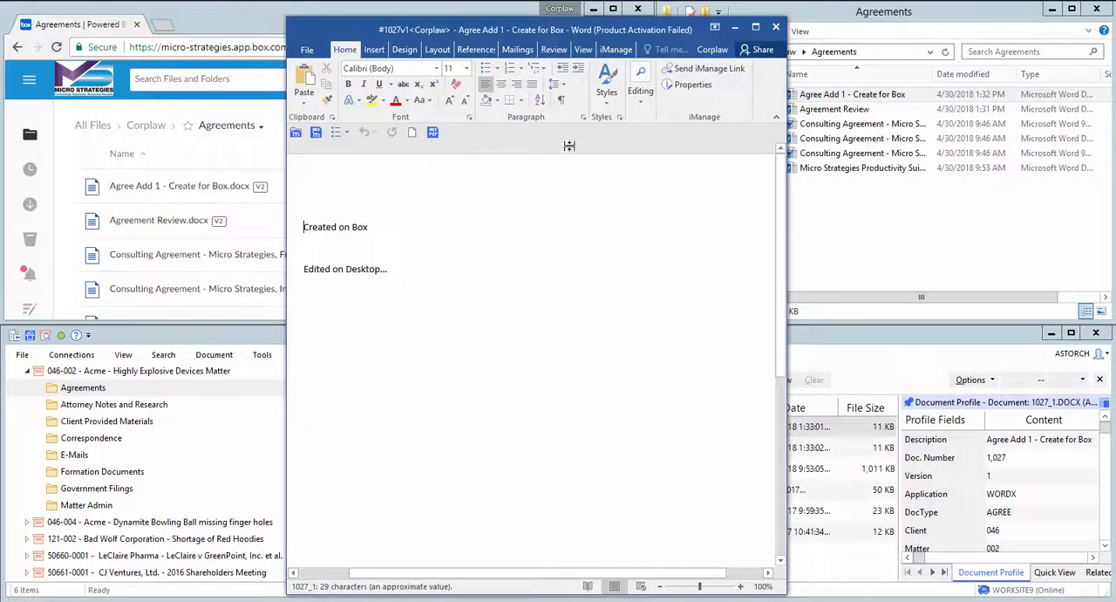
pyautogui.click(307, 50)
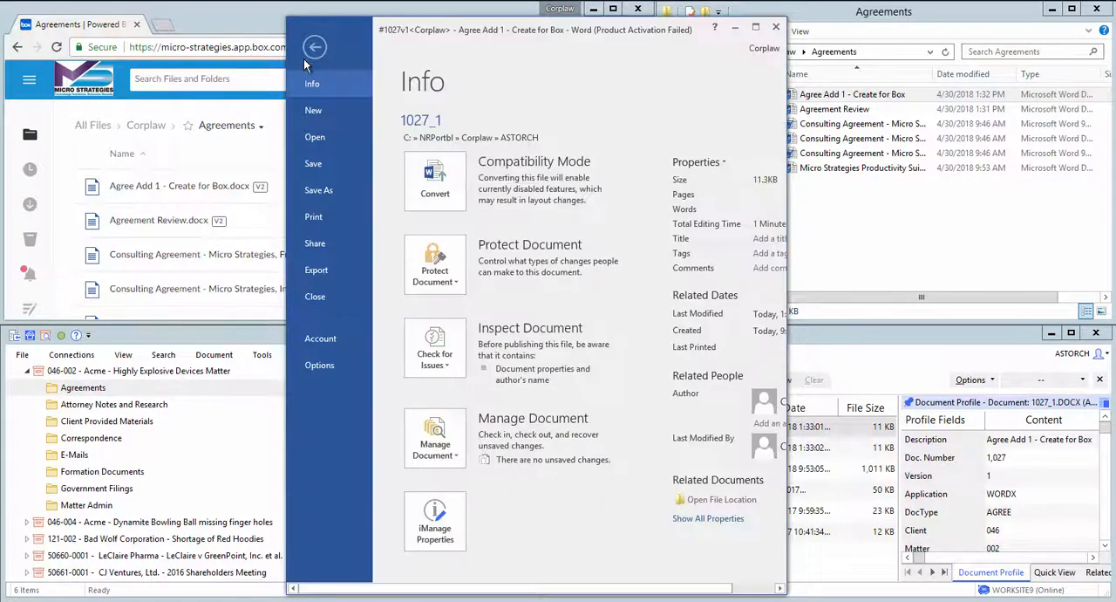
pyautogui.click(321, 297)
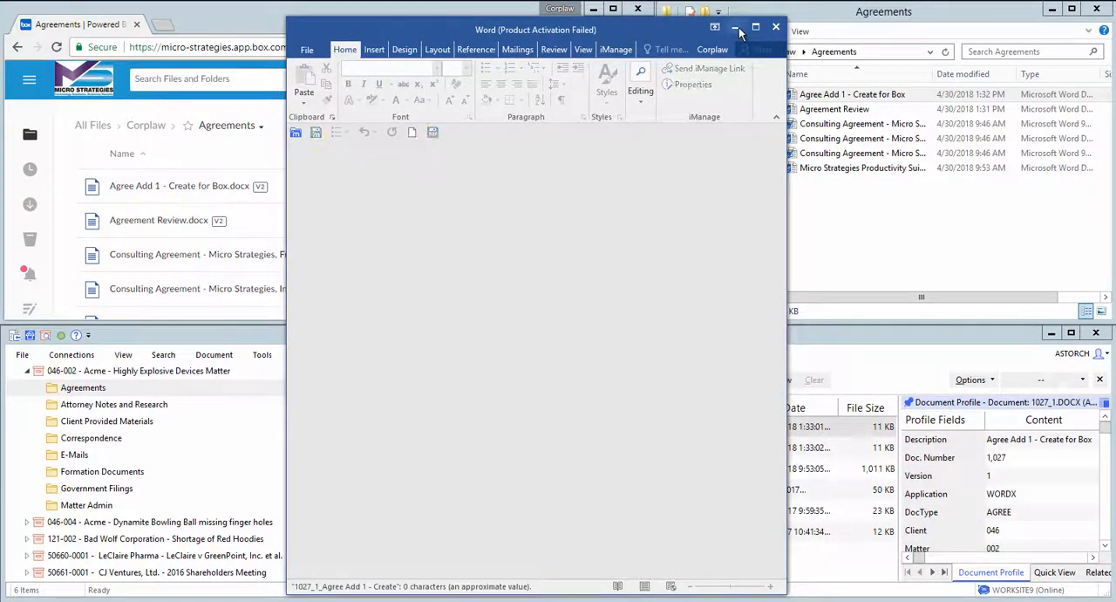
pyautogui.click(737, 27)
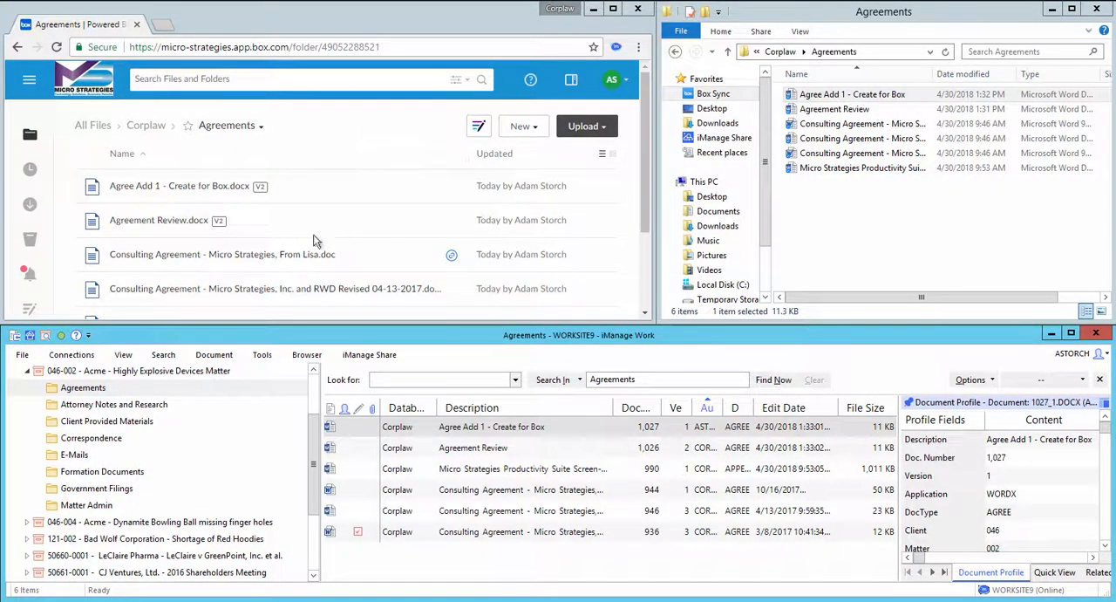